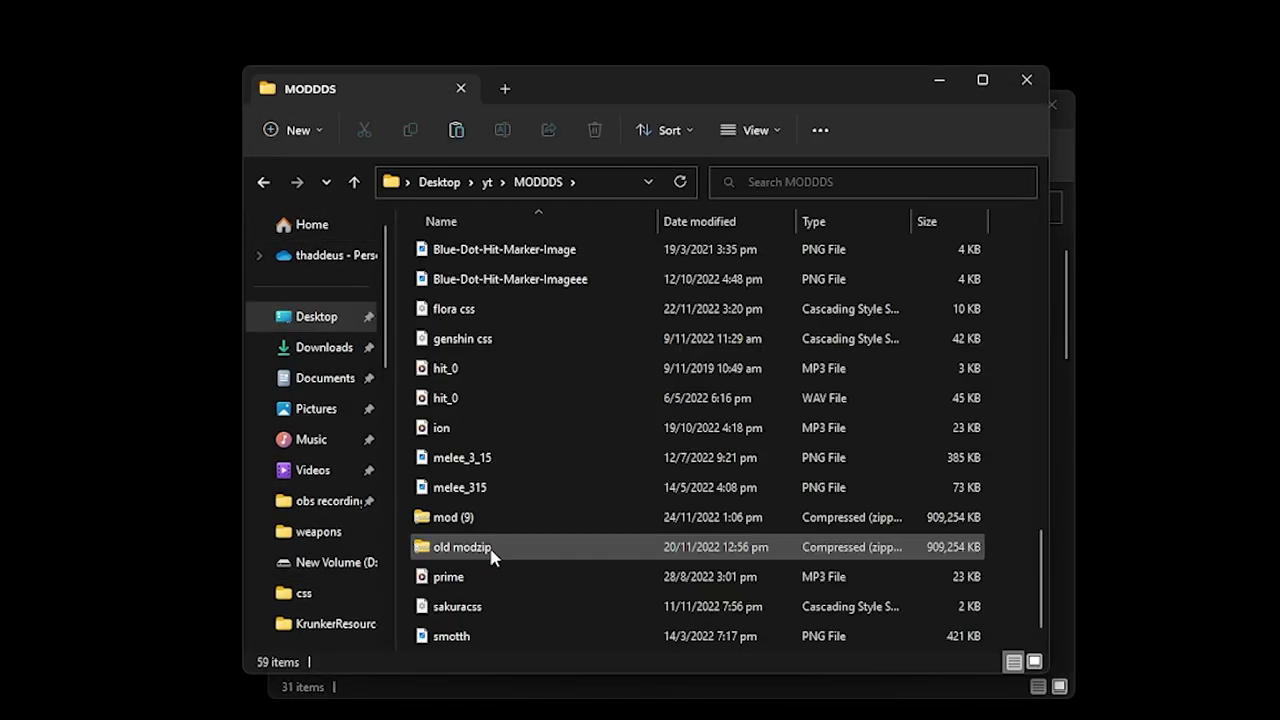
- Open the models folder inside the mod (9) archive in the MODDDS folder
left_click(462, 522)
double_click(462, 526)
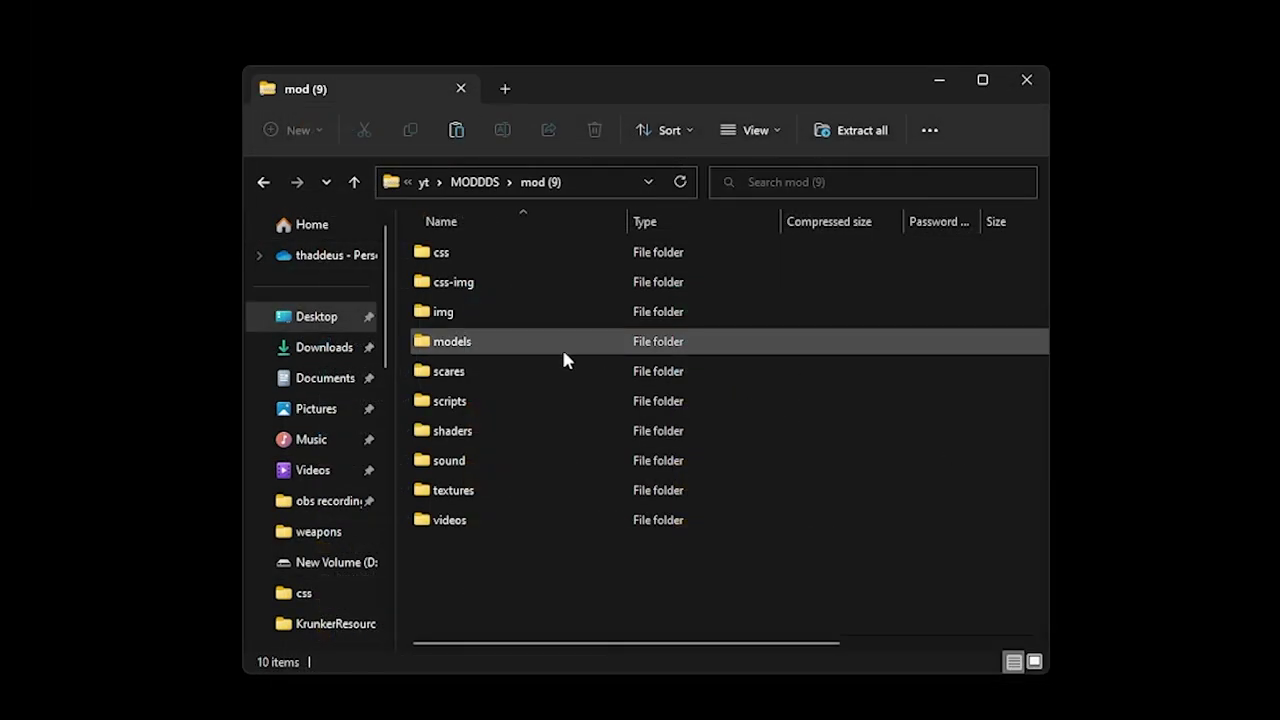
double_click(501, 341)
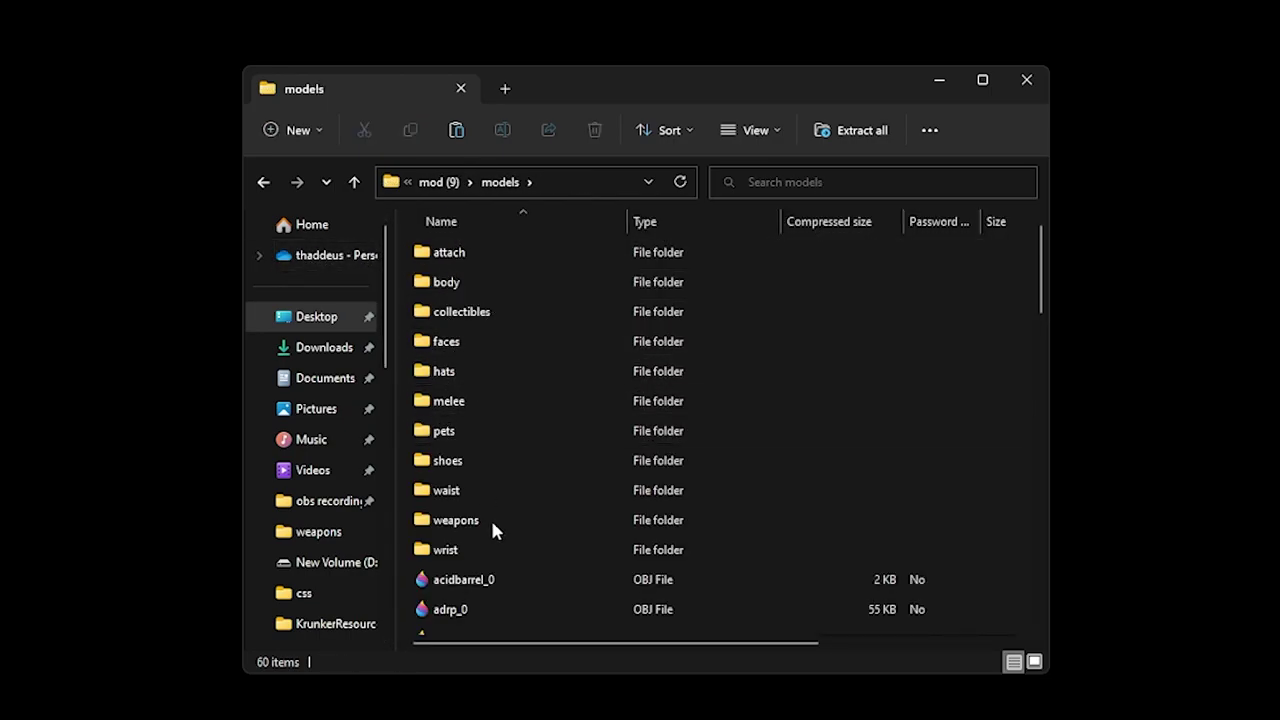
- Look through the subfolders and OBJ files in the models folder
scroll(586, 429, "down", 4)
left_click_drag(1048, 429, 1039, 429)
left_click_drag(1036, 378, 1026, 490)
scroll(557, 563, "up", 10)
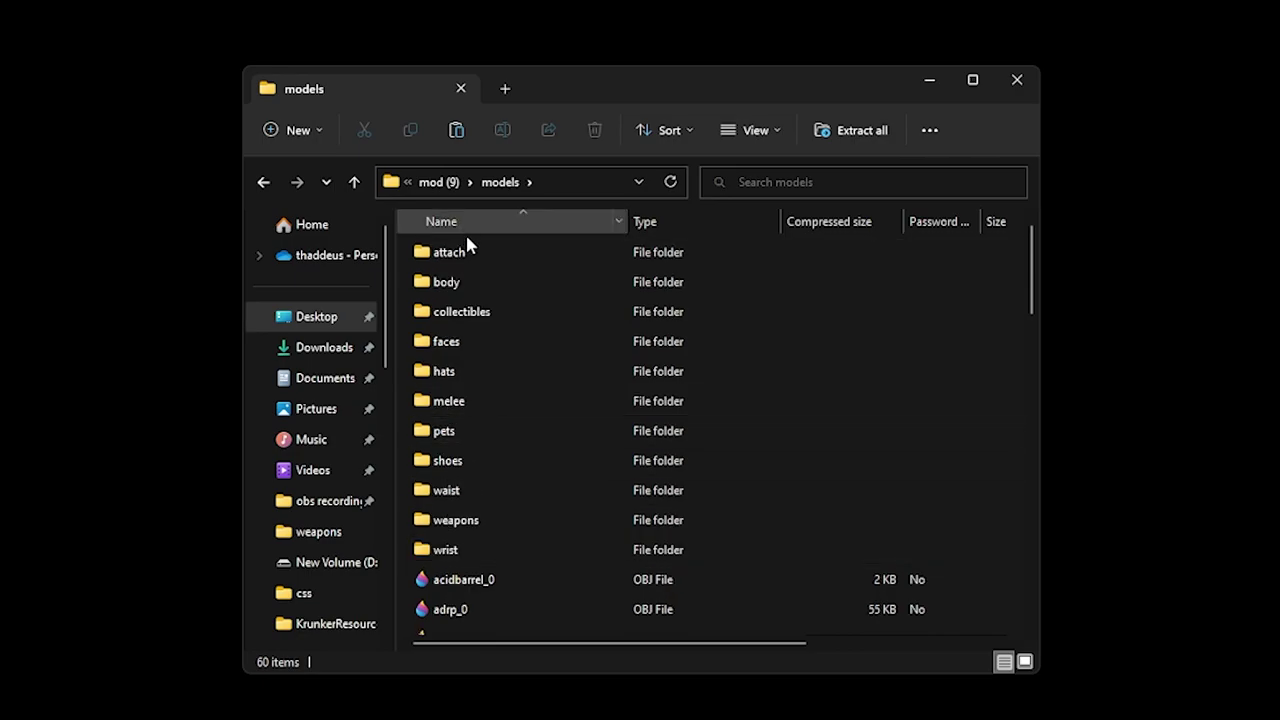
scroll(554, 354, "down", 4)
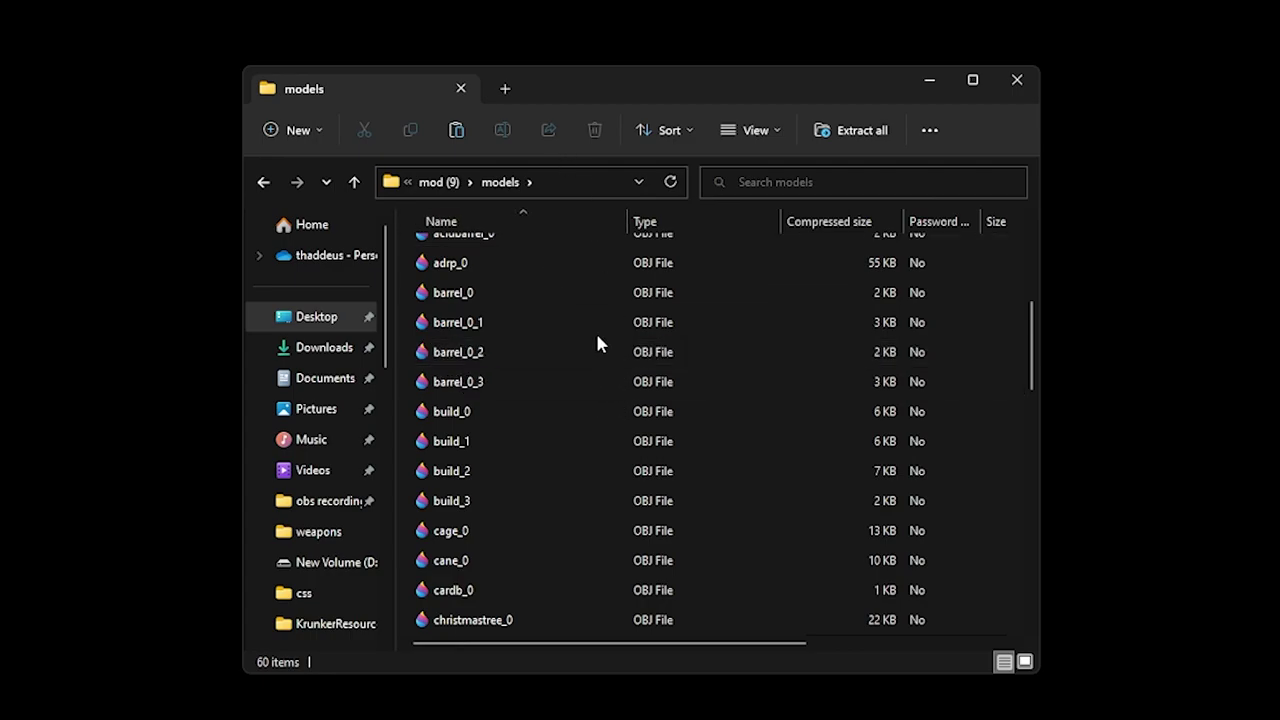
scroll(783, 490, "up", 3)
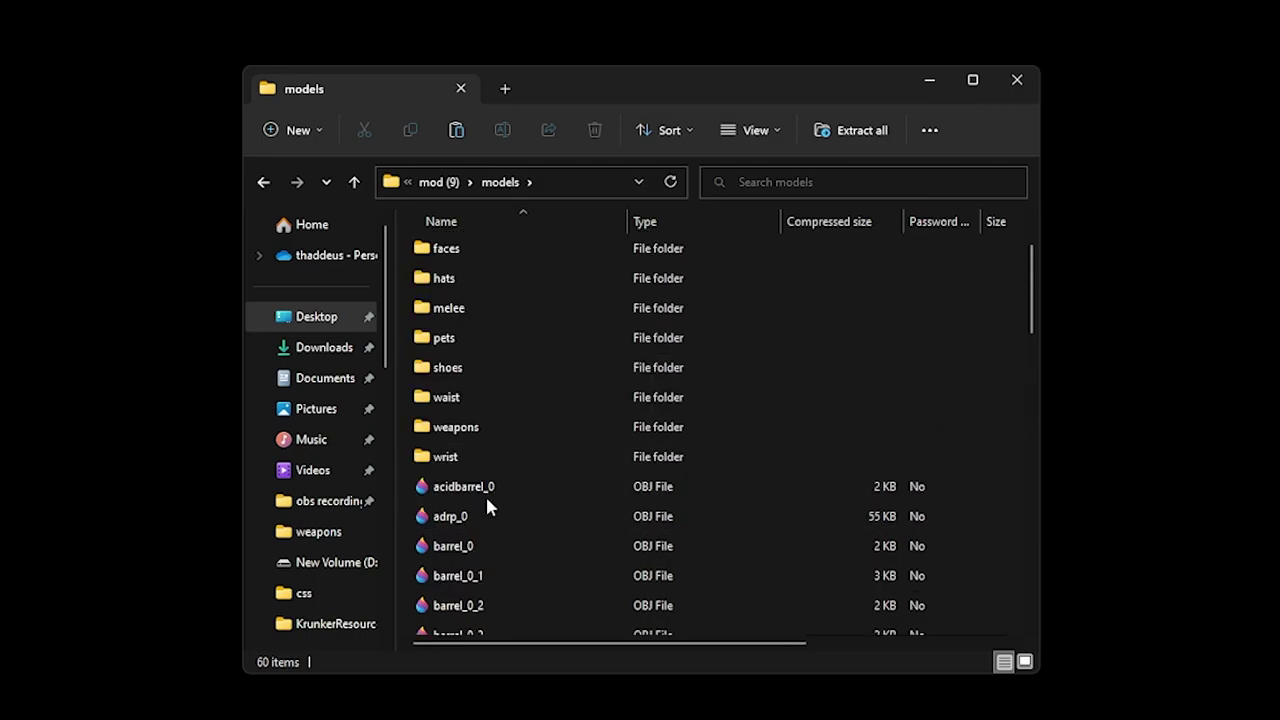
scroll(492, 505, "down", 5)
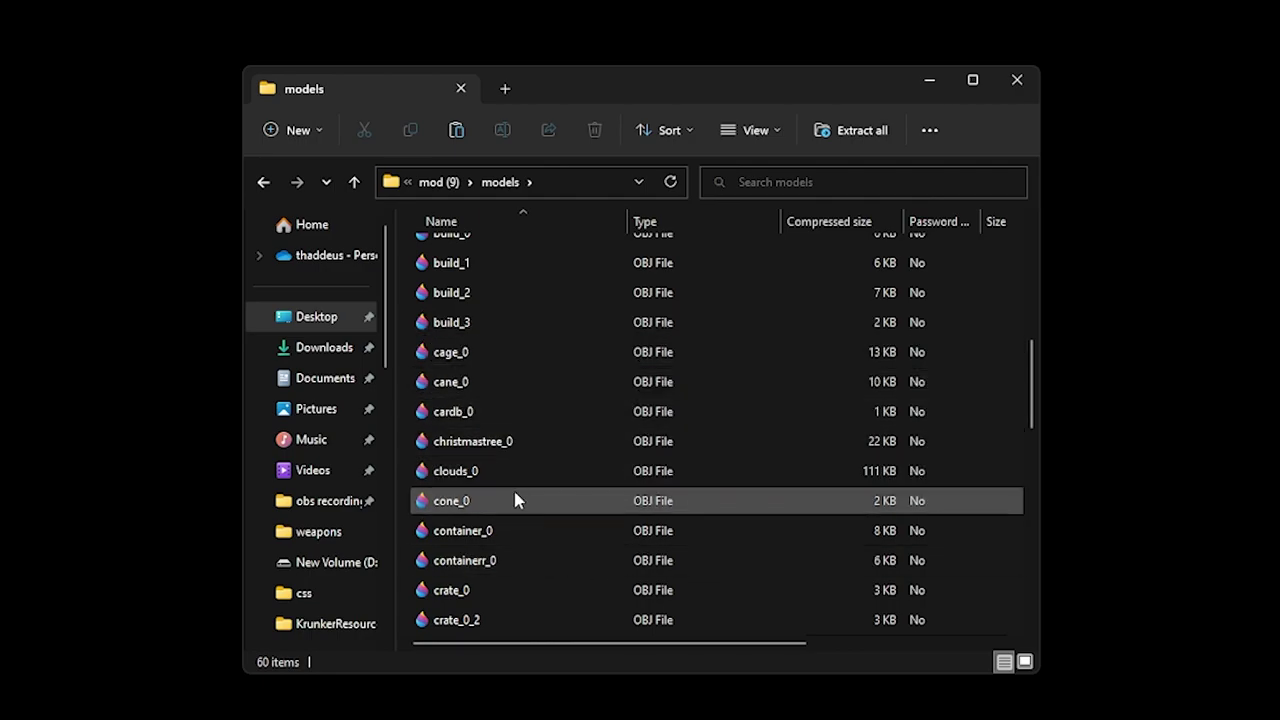
scroll(557, 517, "up", 5)
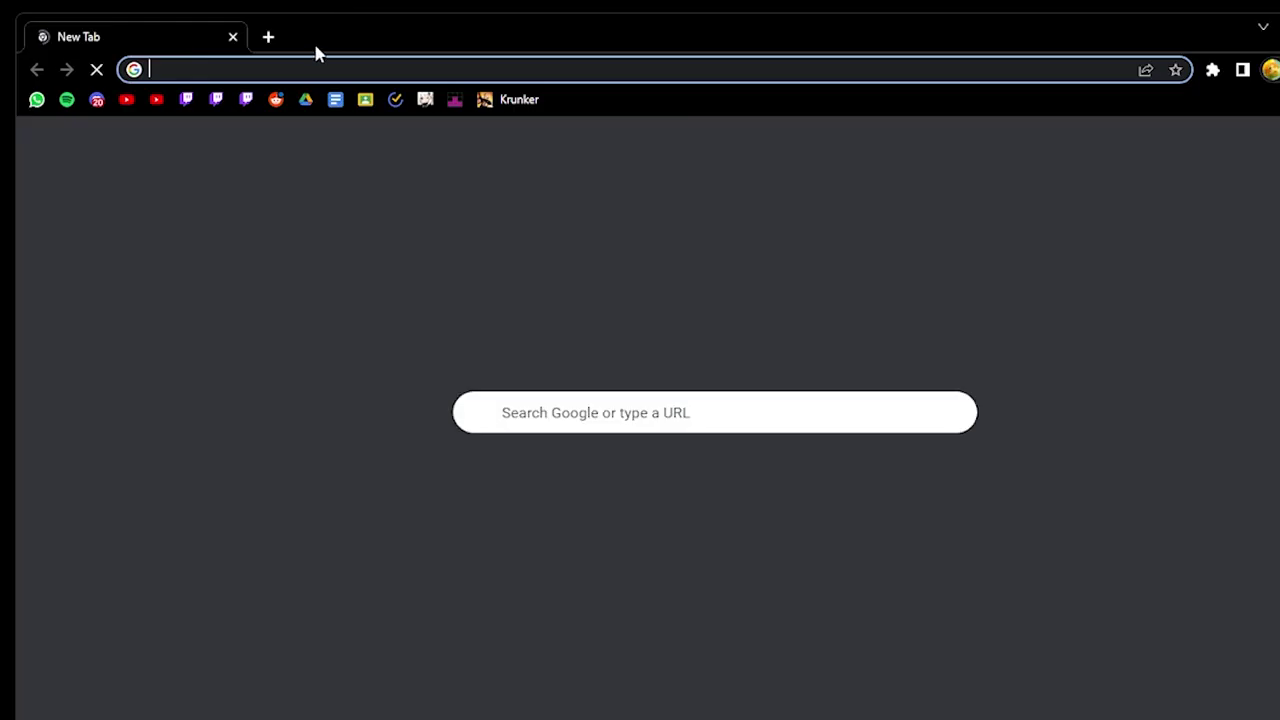
- Switch to Chrome, open the Krunker Texture Viewer, and bring up the developer tools' network log
type("kru")
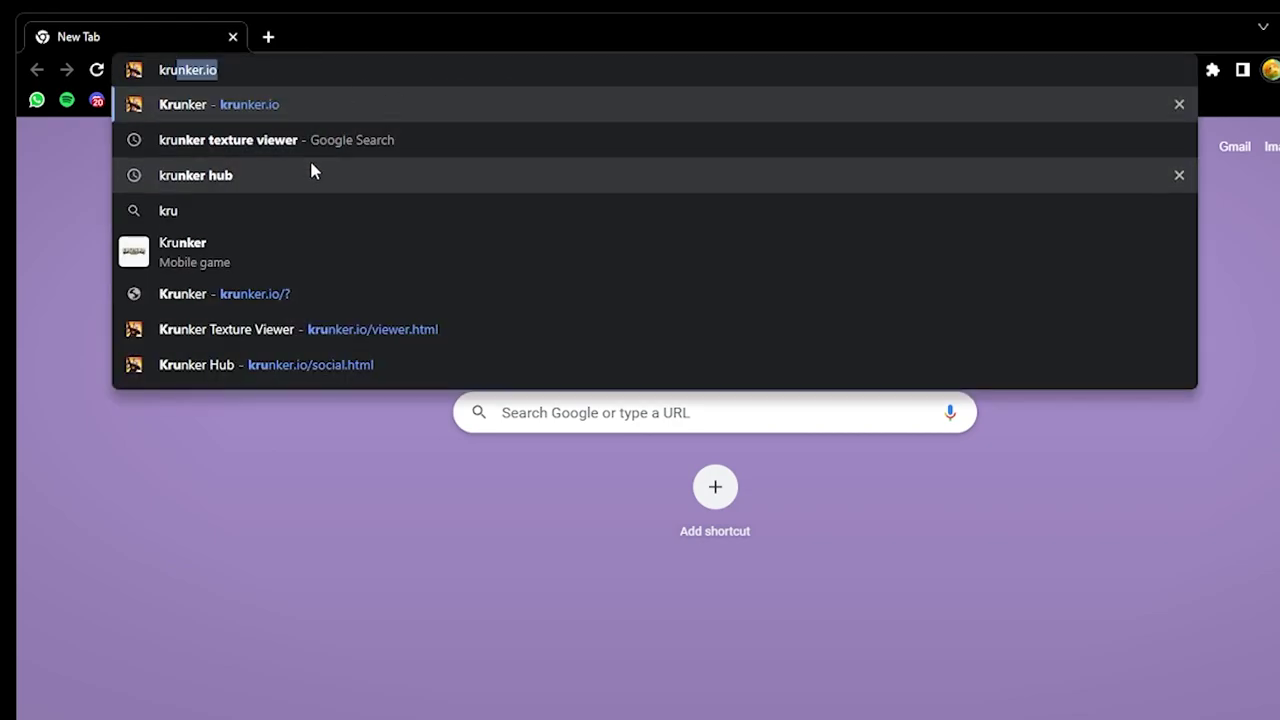
left_click(310, 172)
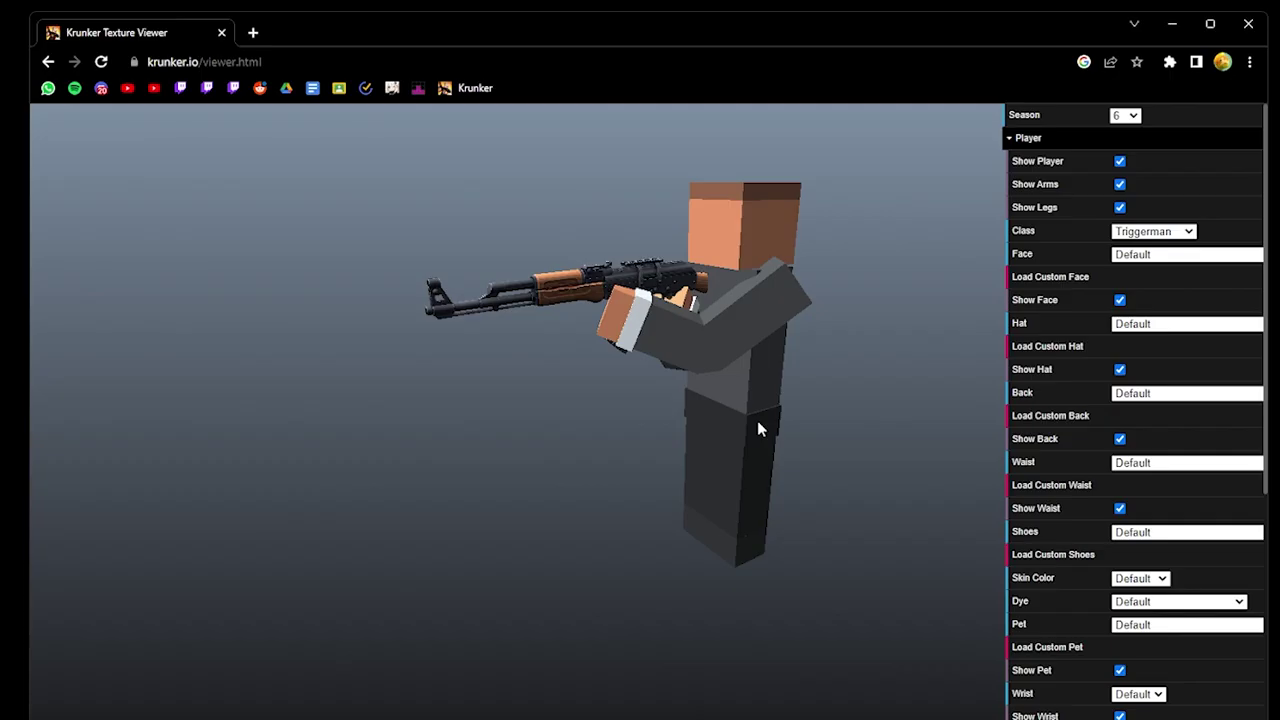
key("ctrl+shift+i")
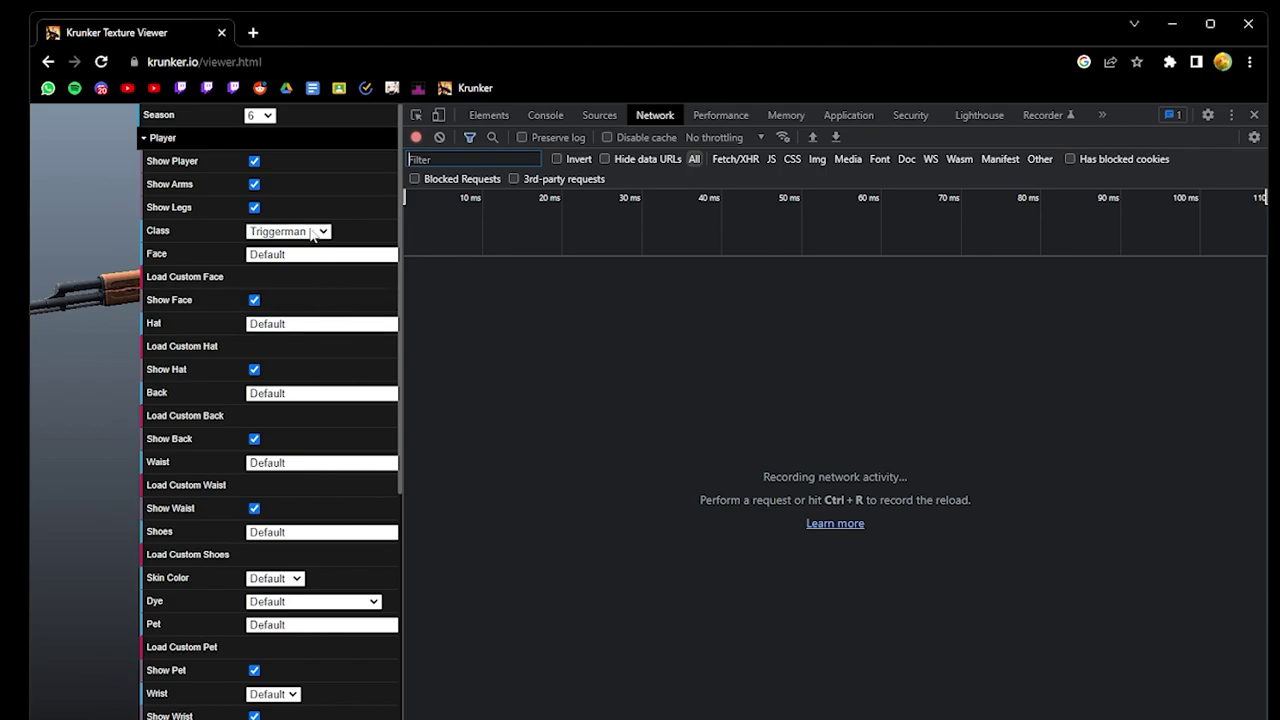
- Keep the Triggerman class and apply the Wrapped up AK [Epic] primary skin
left_click(312, 233)
left_click(275, 246)
scroll(272, 577, "down", 3)
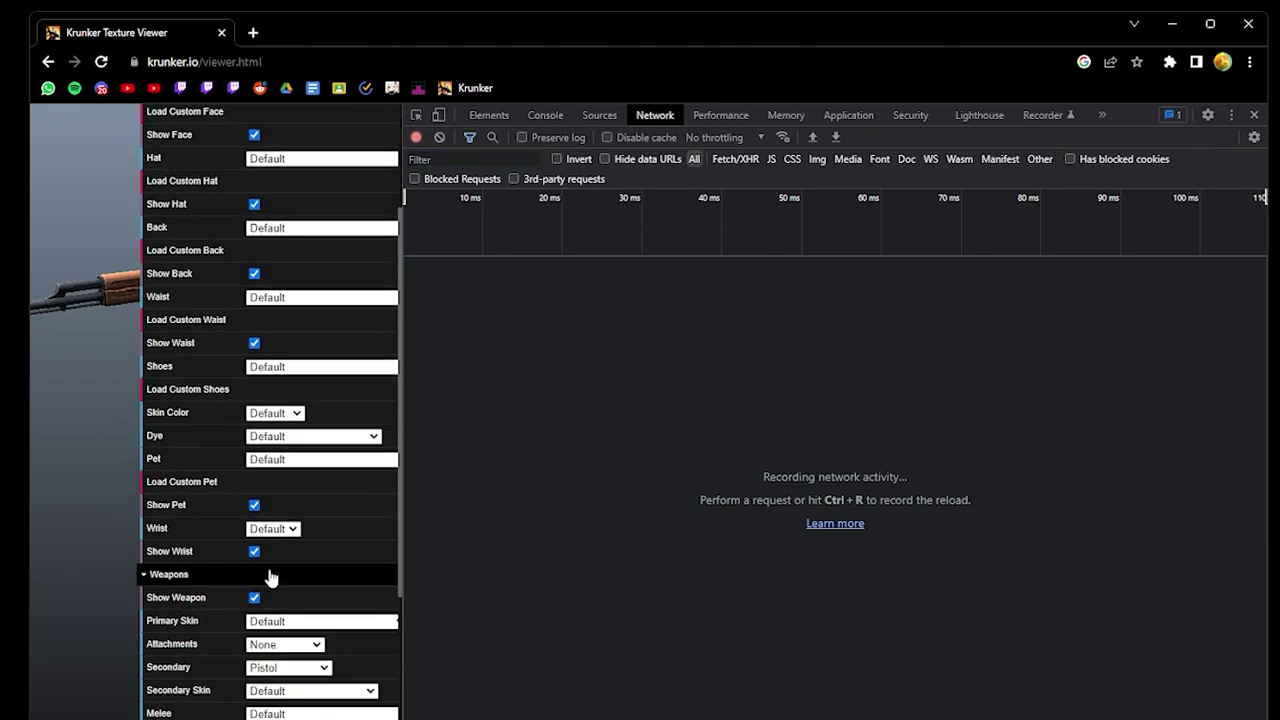
left_click(300, 621)
left_click(330, 582)
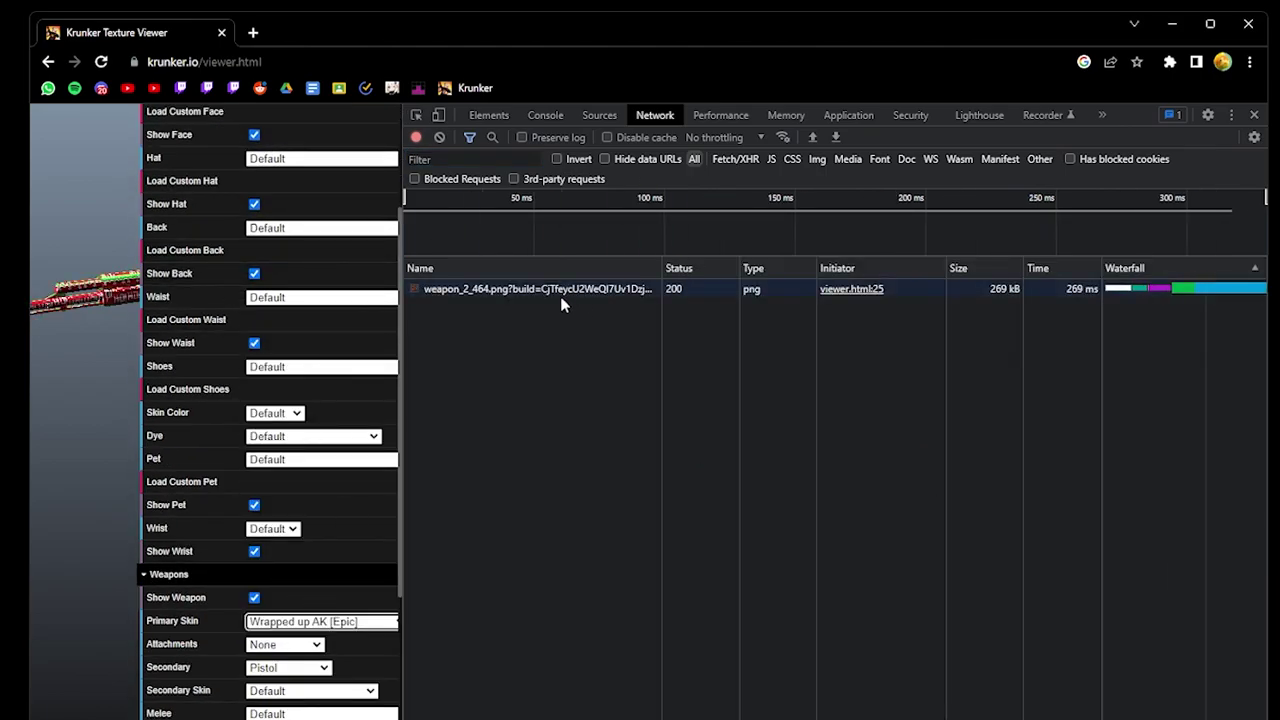
- Set the class to Run N Gun with the ESPER [Unobtainable] primary skin and download its weapon_4_15.obj model from the network log
scroll(272, 288, "up", 3)
left_click(301, 232)
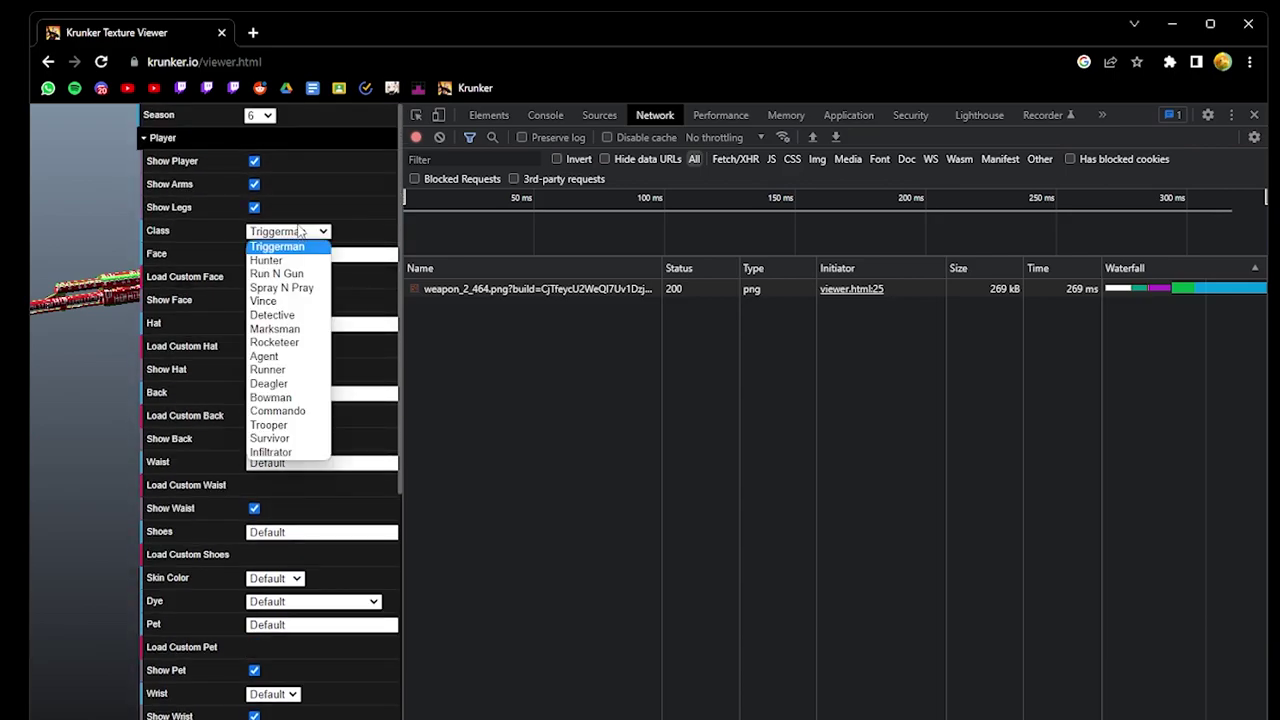
left_click(301, 232)
scroll(272, 400, "down", 5)
left_click(290, 538)
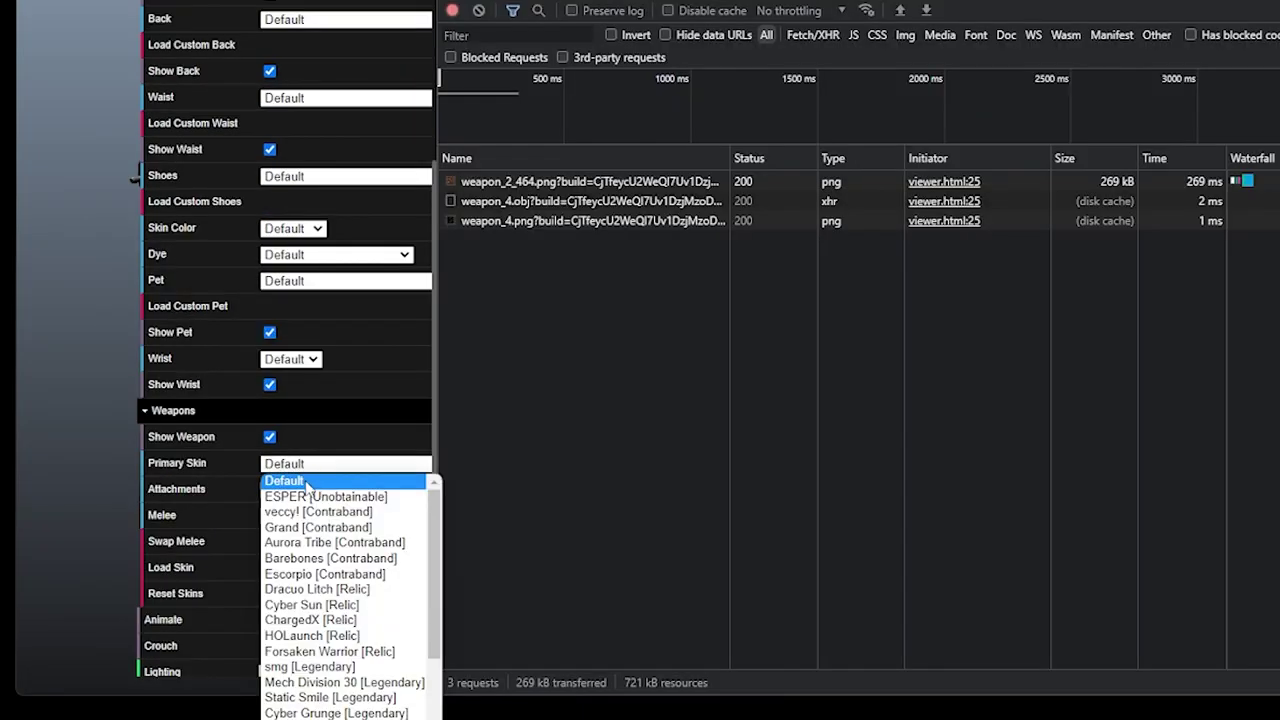
left_click(279, 498)
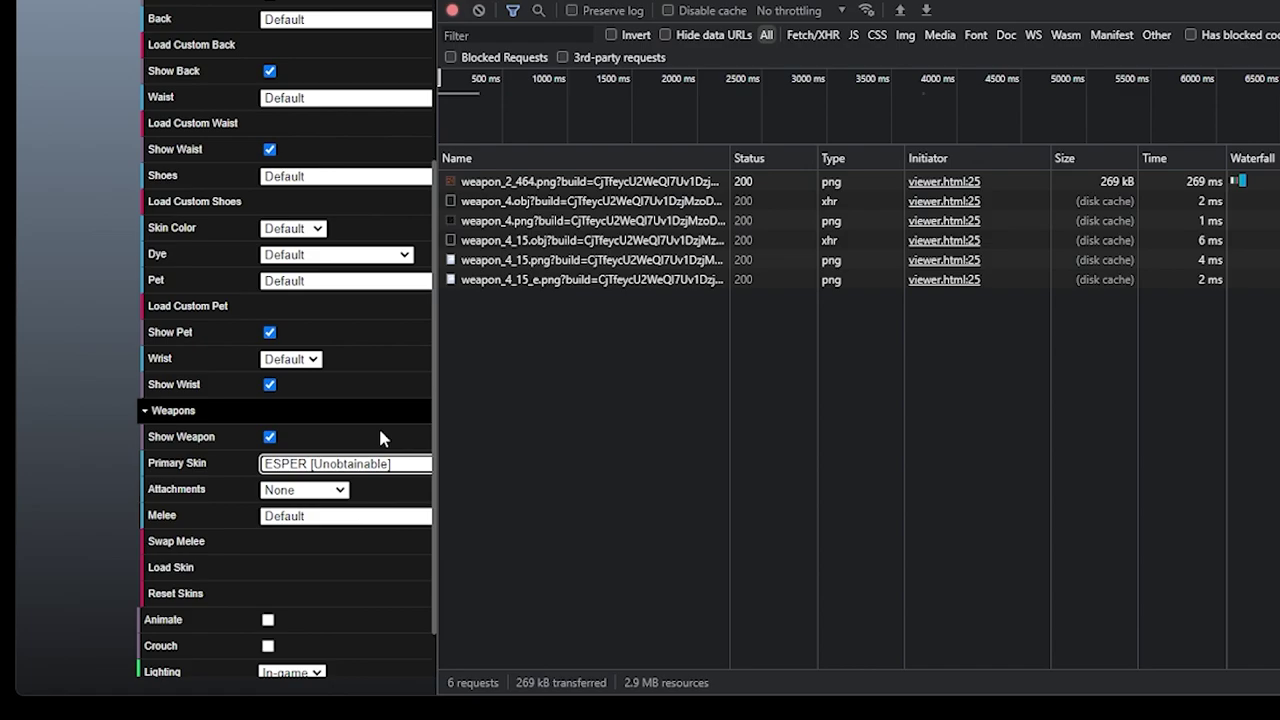
left_click(518, 242)
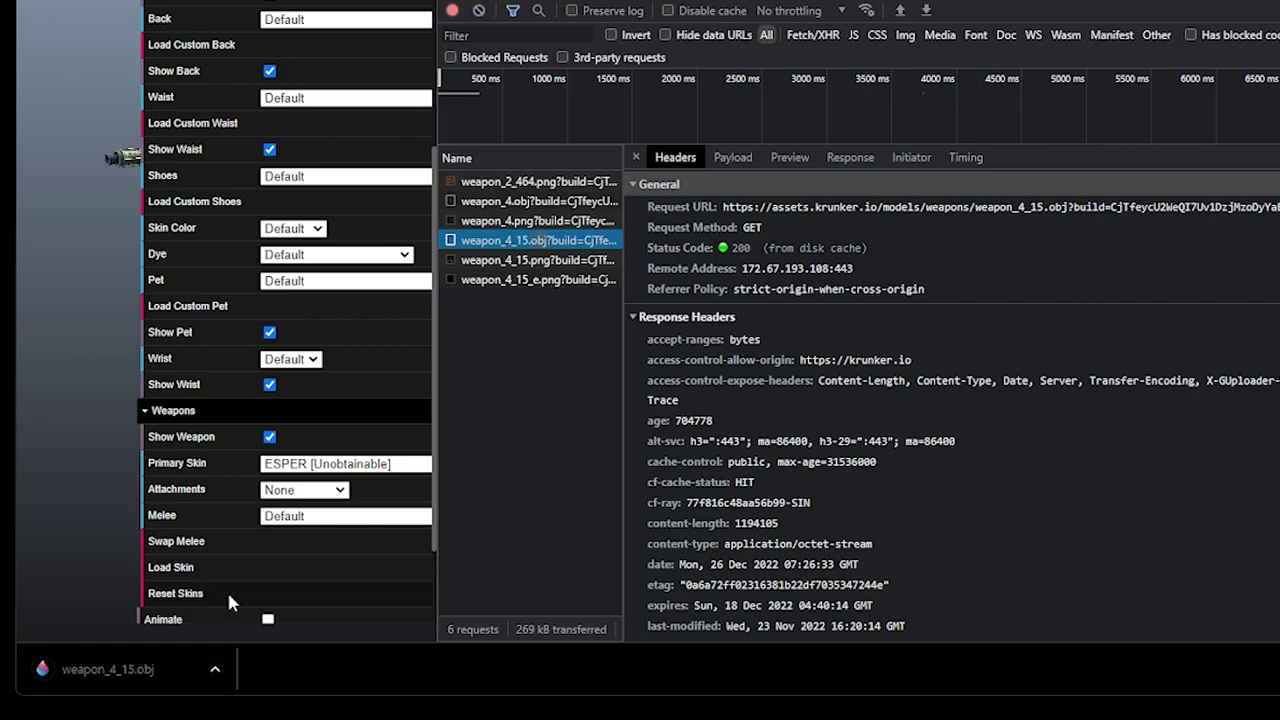
- Change the primary skin to Sprayer [Epic] and widen the viewer area beside the developer tools
scroll(266, 345, "up", 3)
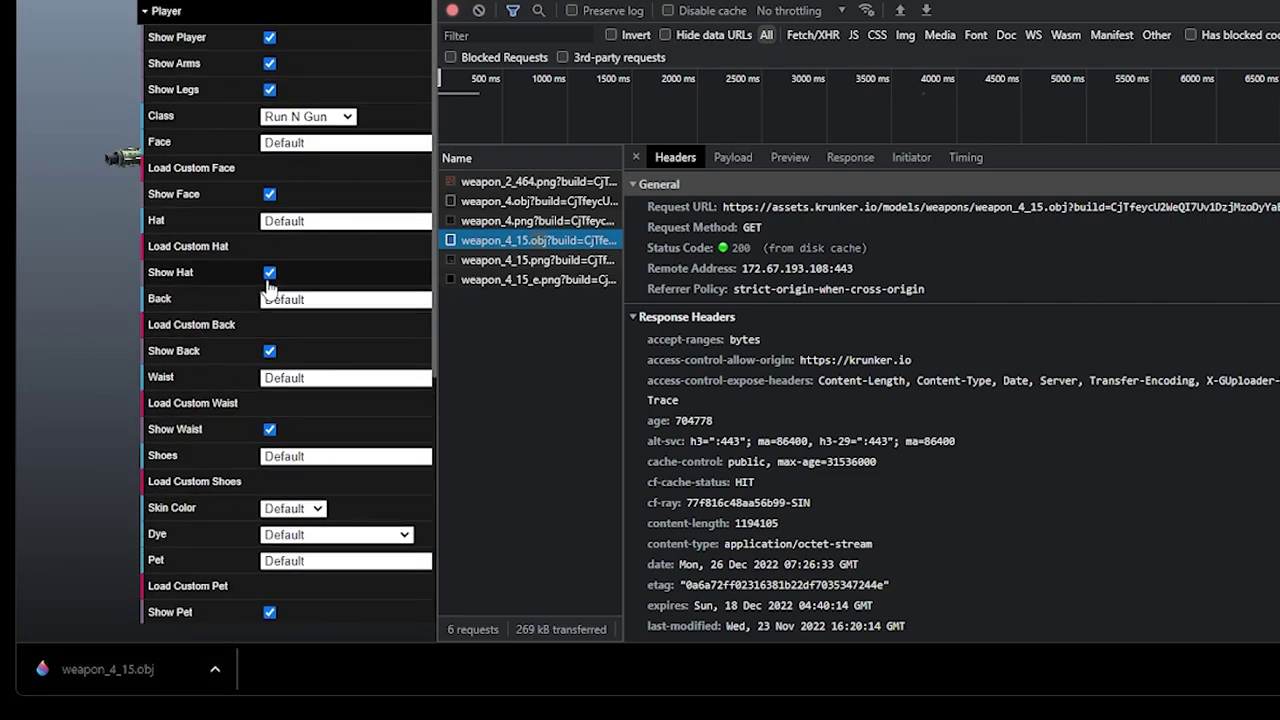
scroll(268, 287, "down", 4)
left_click(296, 372)
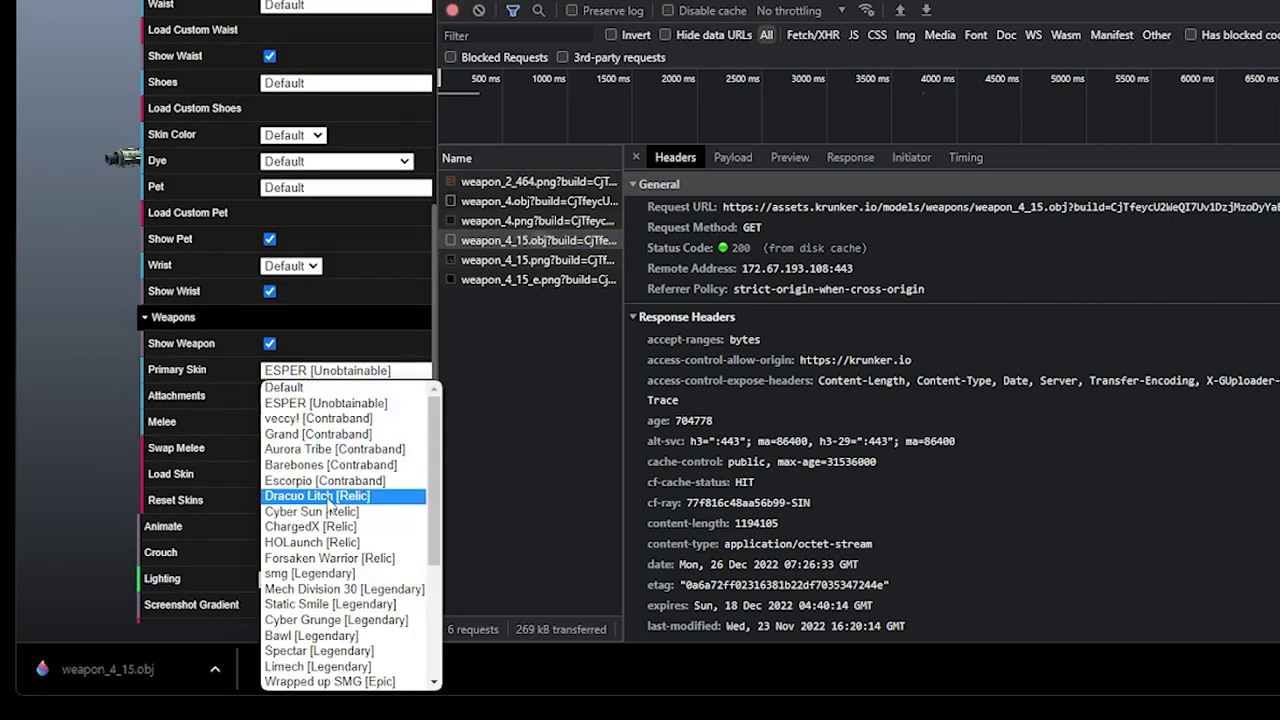
scroll(330, 507, "down", 4)
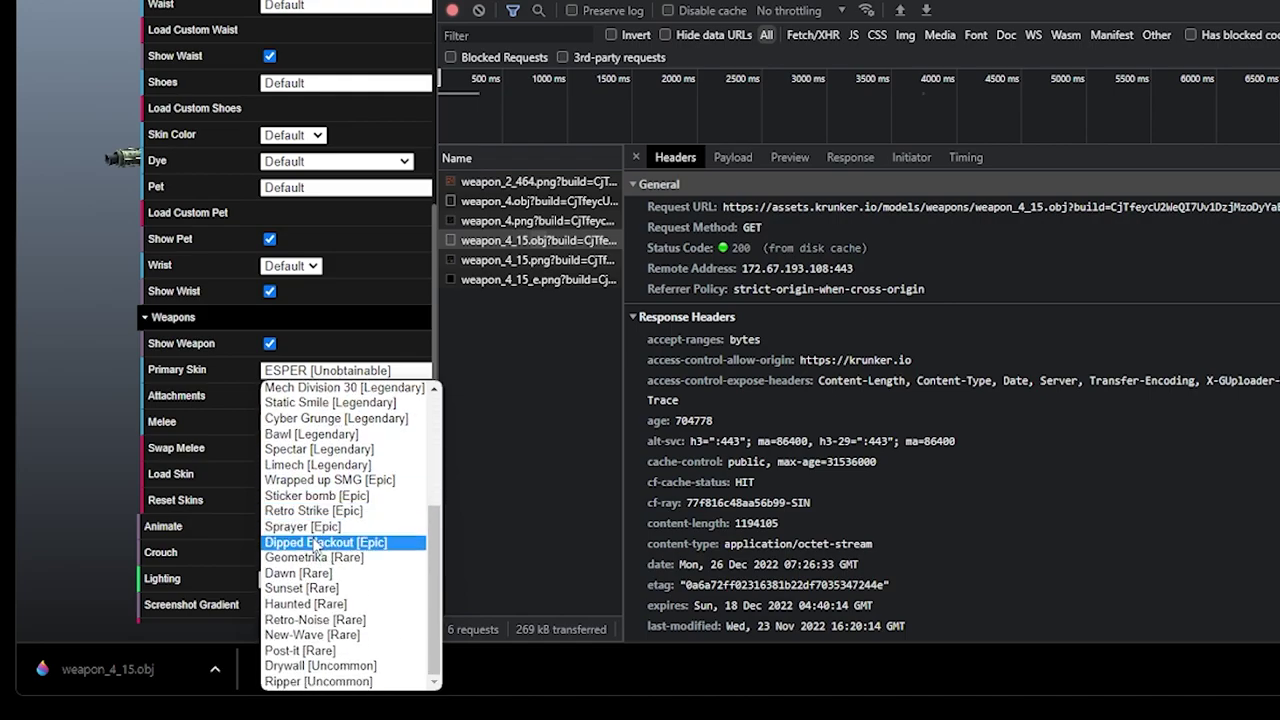
left_click(309, 526)
left_click(500, 437)
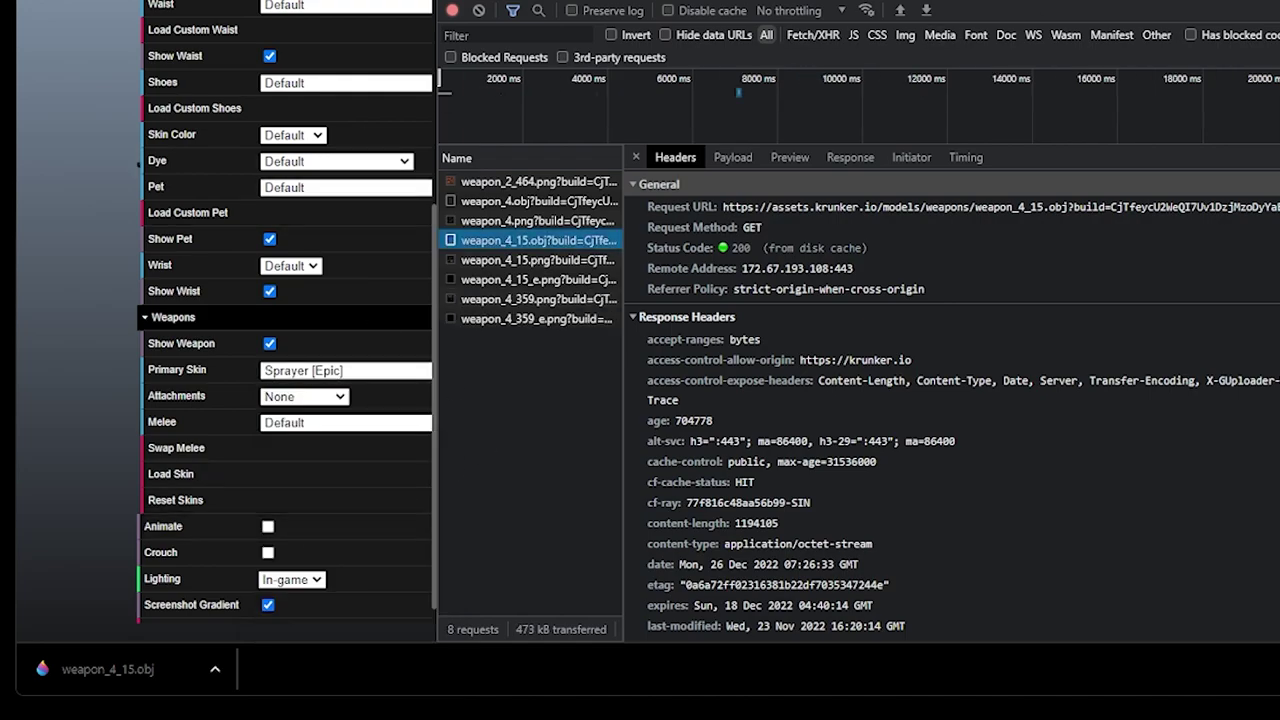
left_click_drag(437, 285, 585, 290)
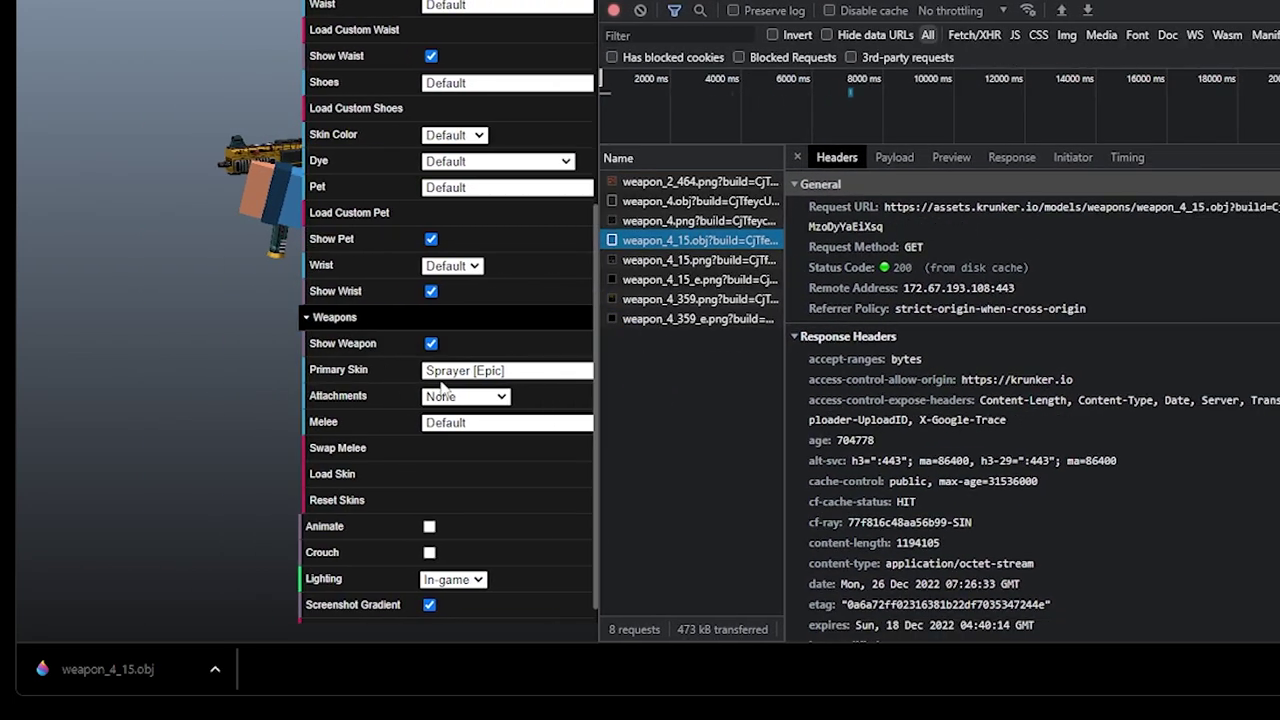
- Open the weapon_4_15.png texture from the network log at full size and download it
left_click(662, 320)
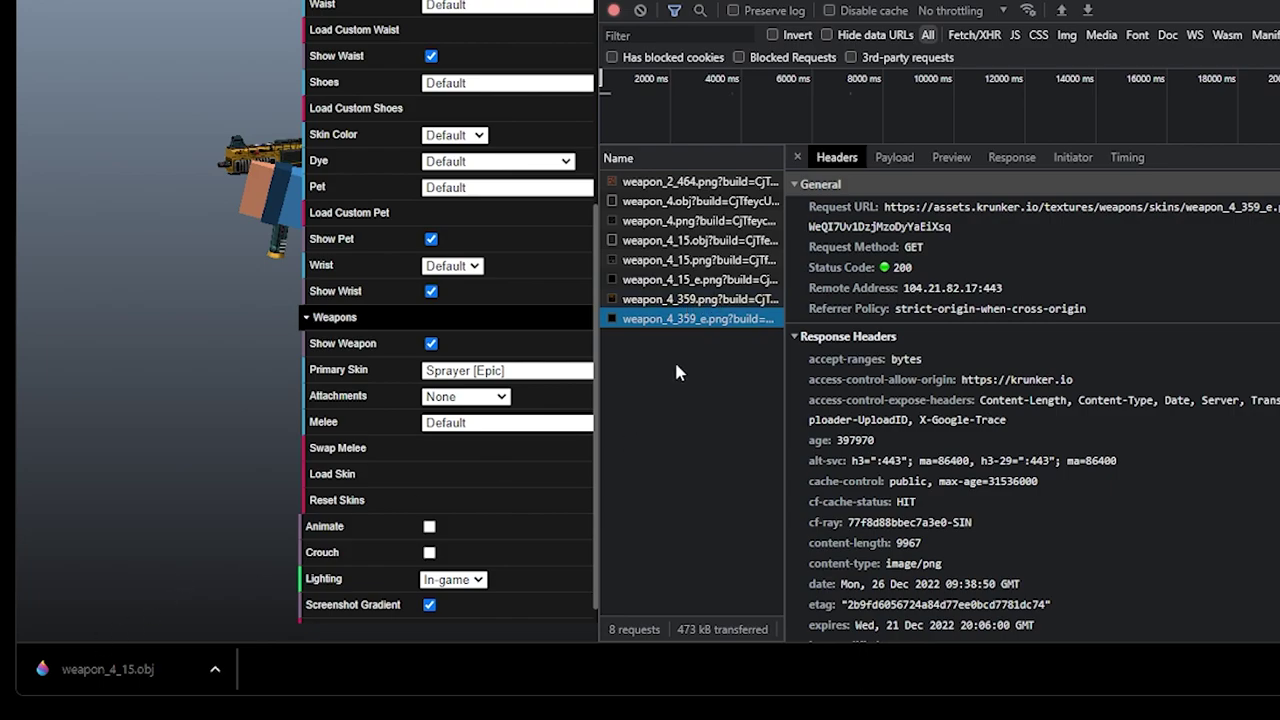
double_click(667, 257)
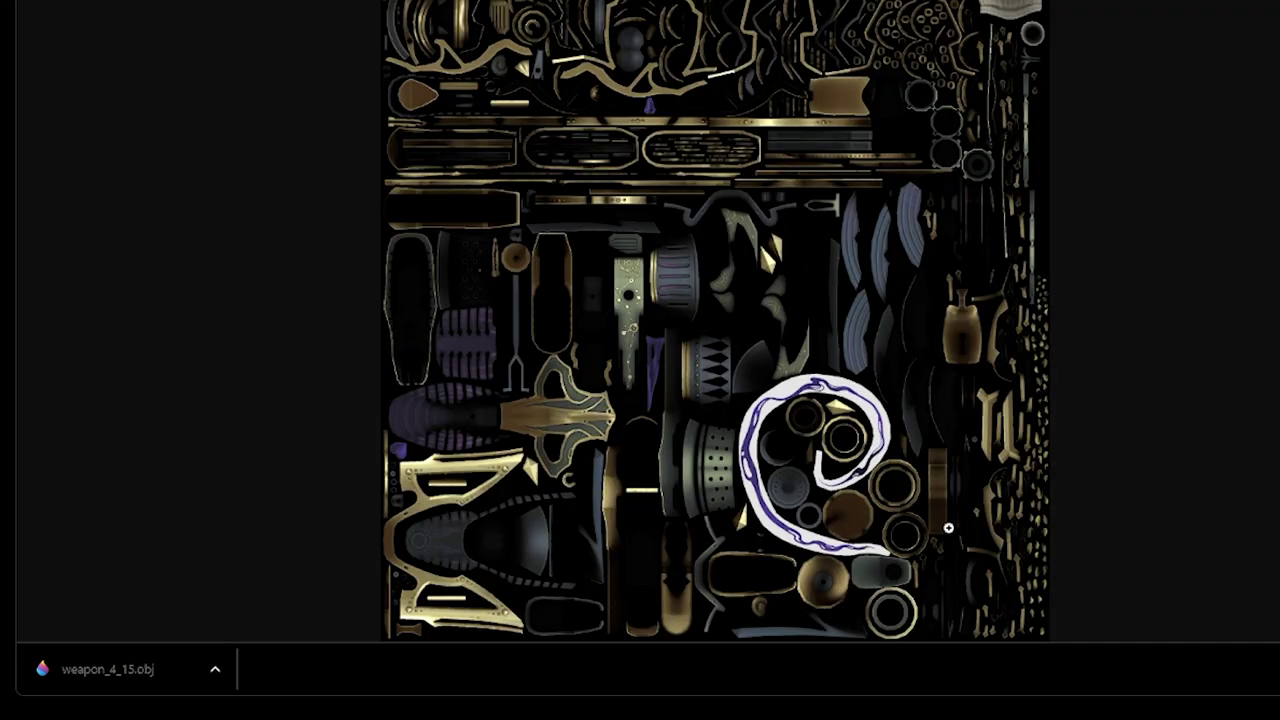
key("ctrl+w")
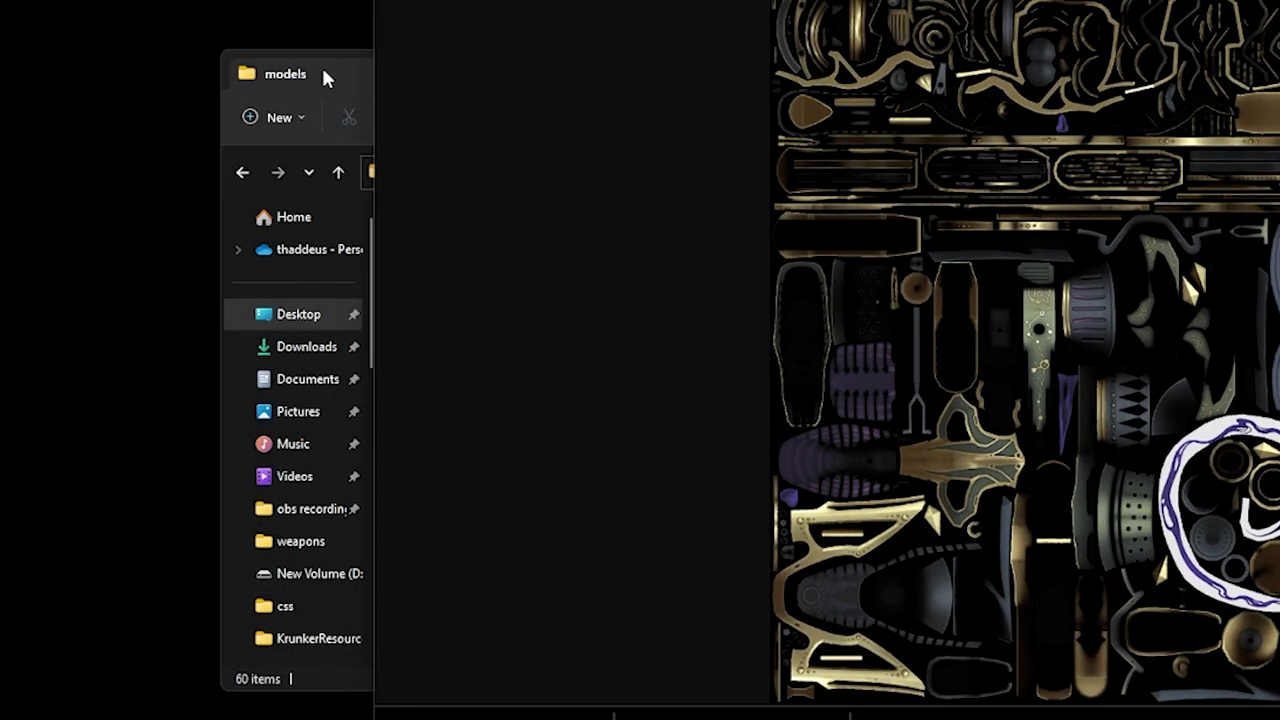
- Switch to File Explorer and open the textures > weapons folder of the Krunker resource folder in Documents
left_click(323, 78)
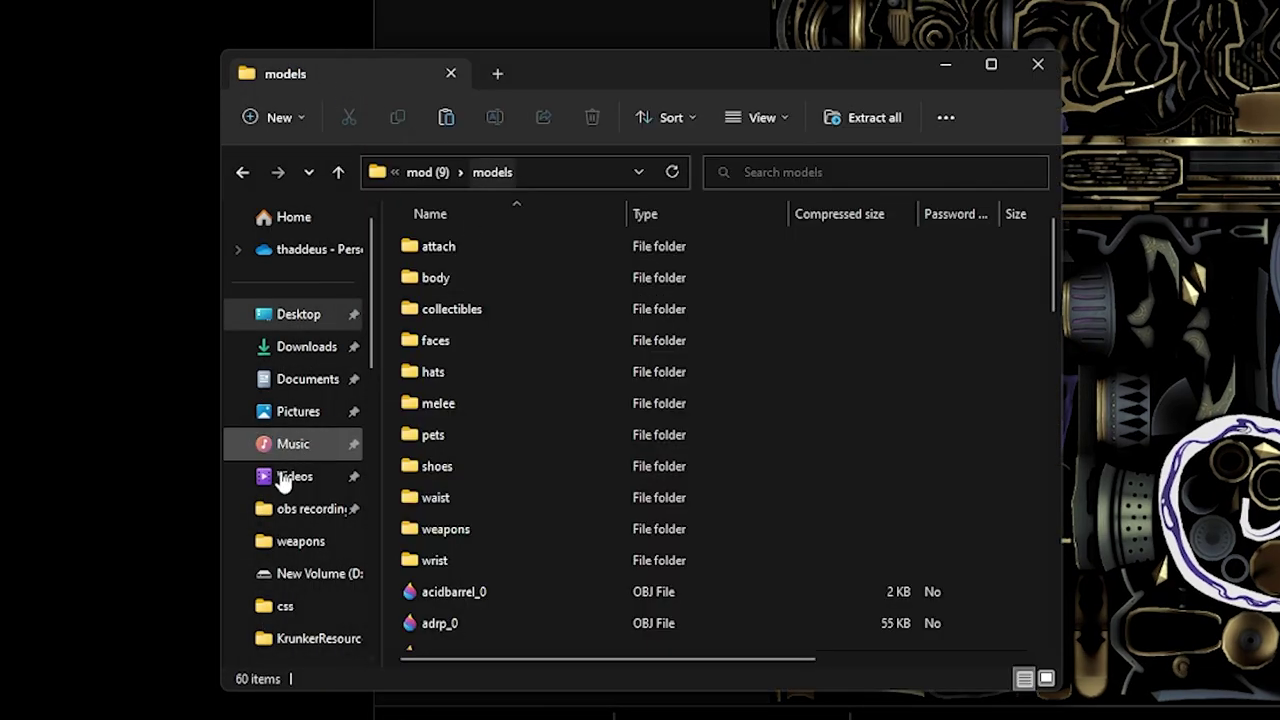
left_click(305, 376)
left_click_drag(514, 74, 315, 82)
left_click(278, 294)
double_click(280, 292)
left_click_drag(403, 88, 82, 68)
double_click(196, 335)
double_click(491, 295)
- Leave the weapon_4_15.png texture image and return to the Krunker Texture Viewer in Chrome
left_click(630, 630)
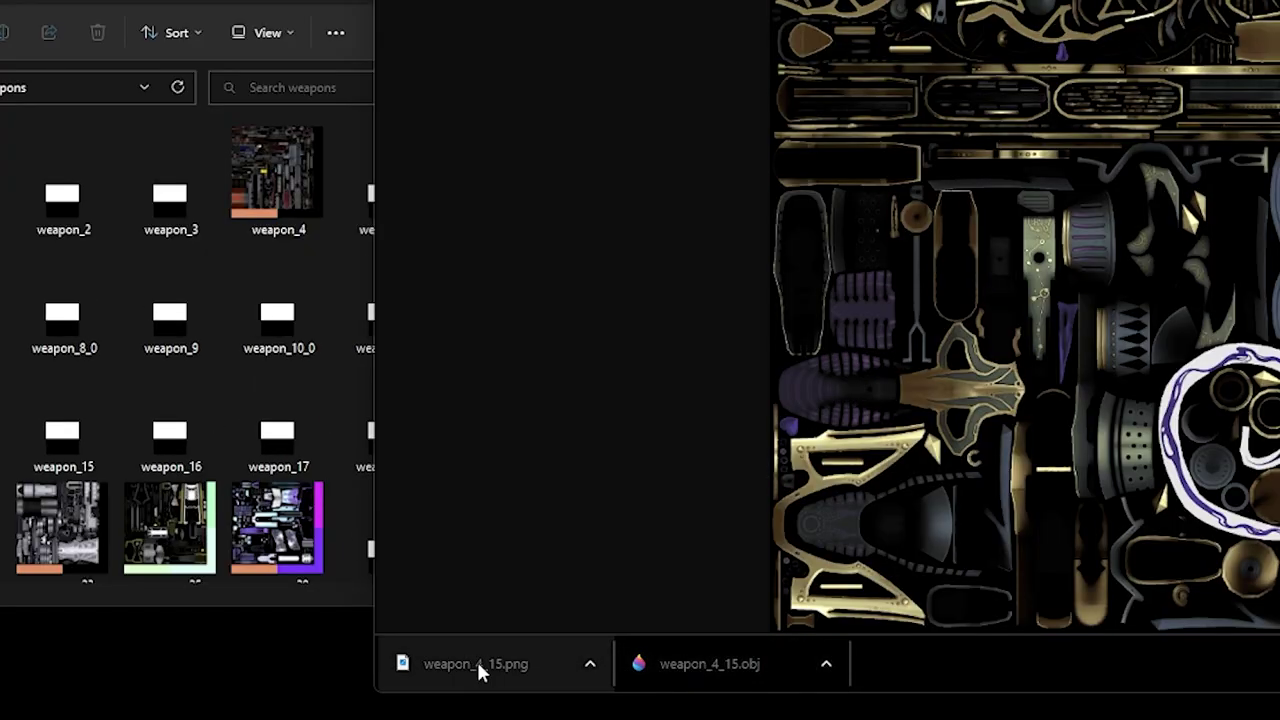
mouse_move(476, 660)
left_mouse_down()
mouse_move(158, 426)
mouse_move(468, 667)
left_mouse_up()
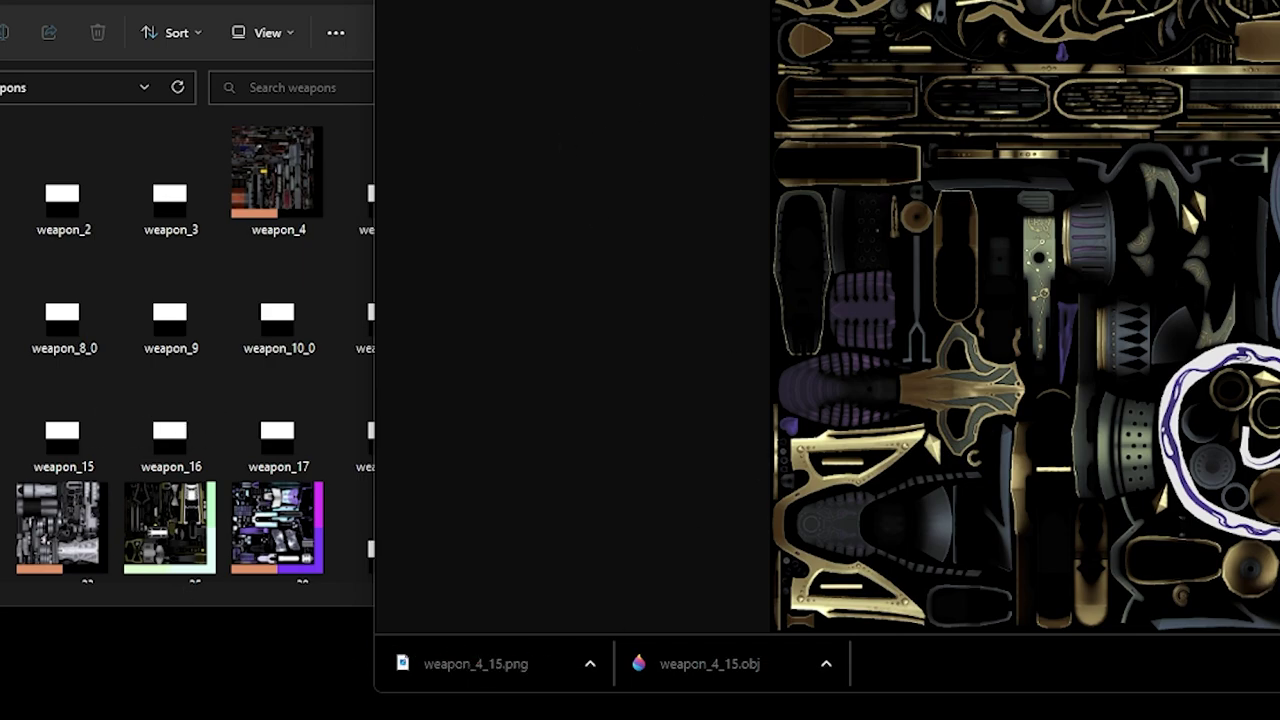
left_click(590, 3)
left_click(1095, 263)
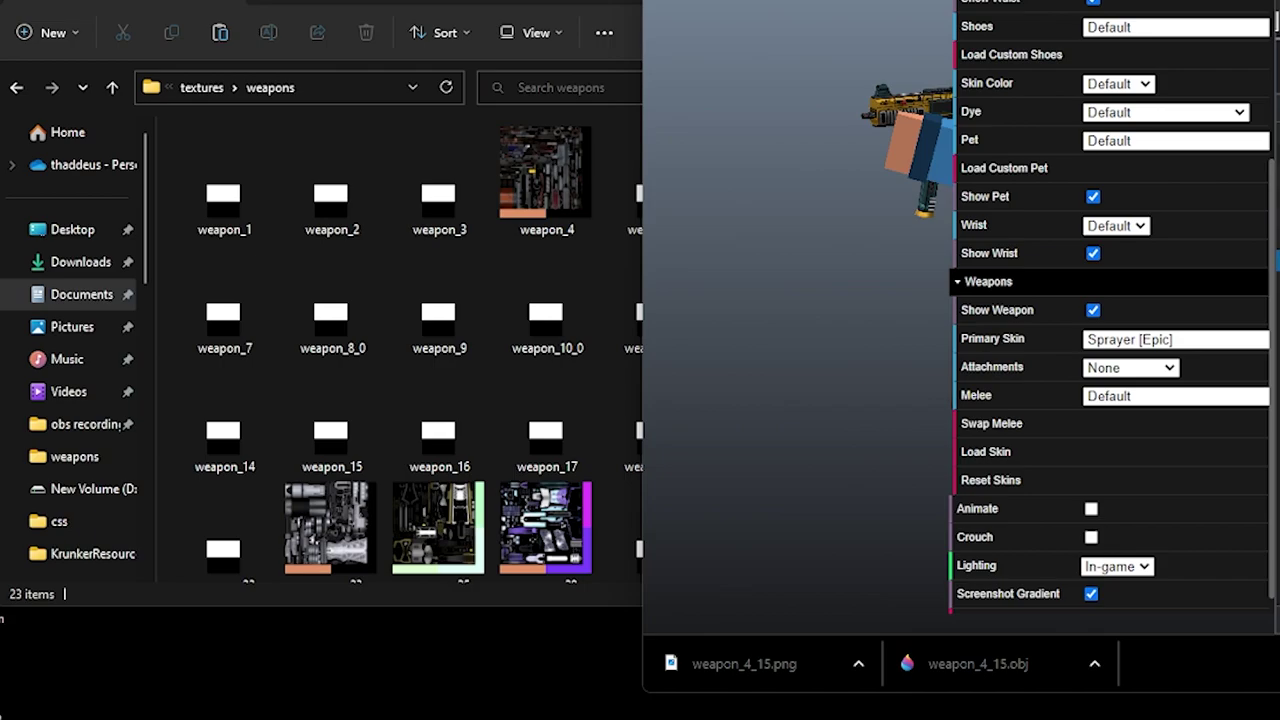
- Open the Krunker resource folder's models > weapons folder and select the weapon_4 OBJ file
left_click(201, 88)
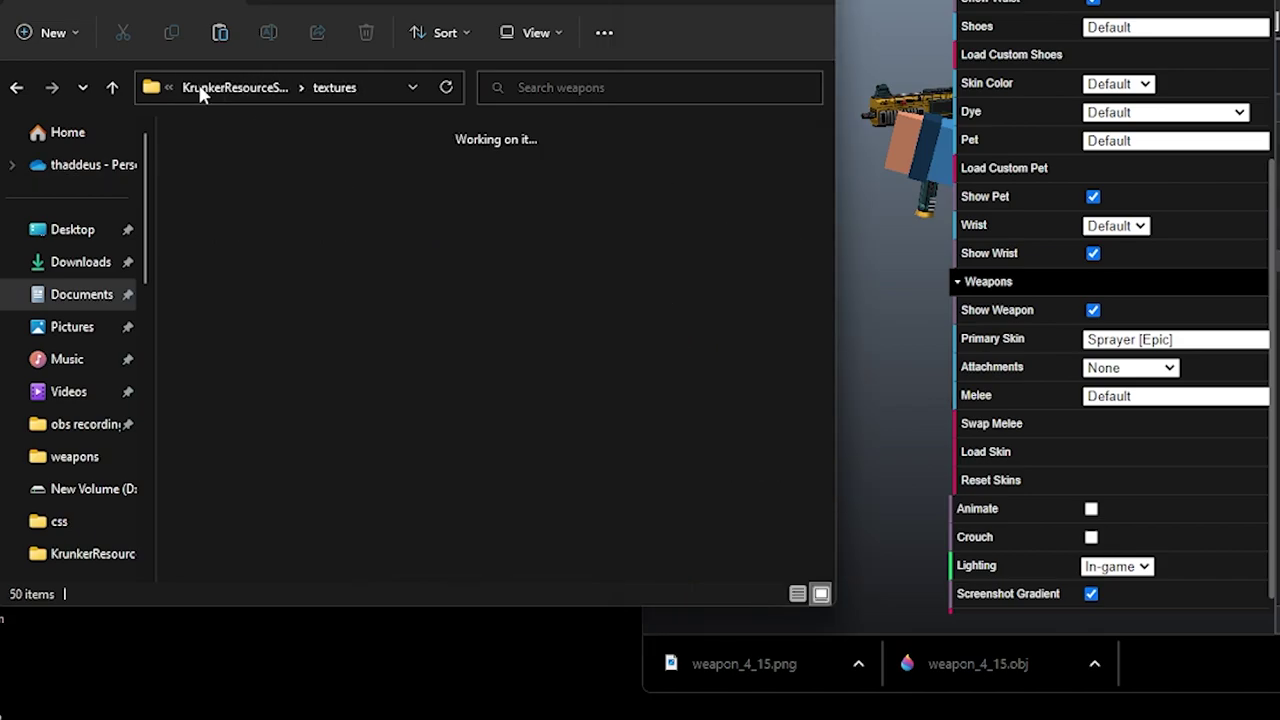
left_click(228, 88)
double_click(260, 197)
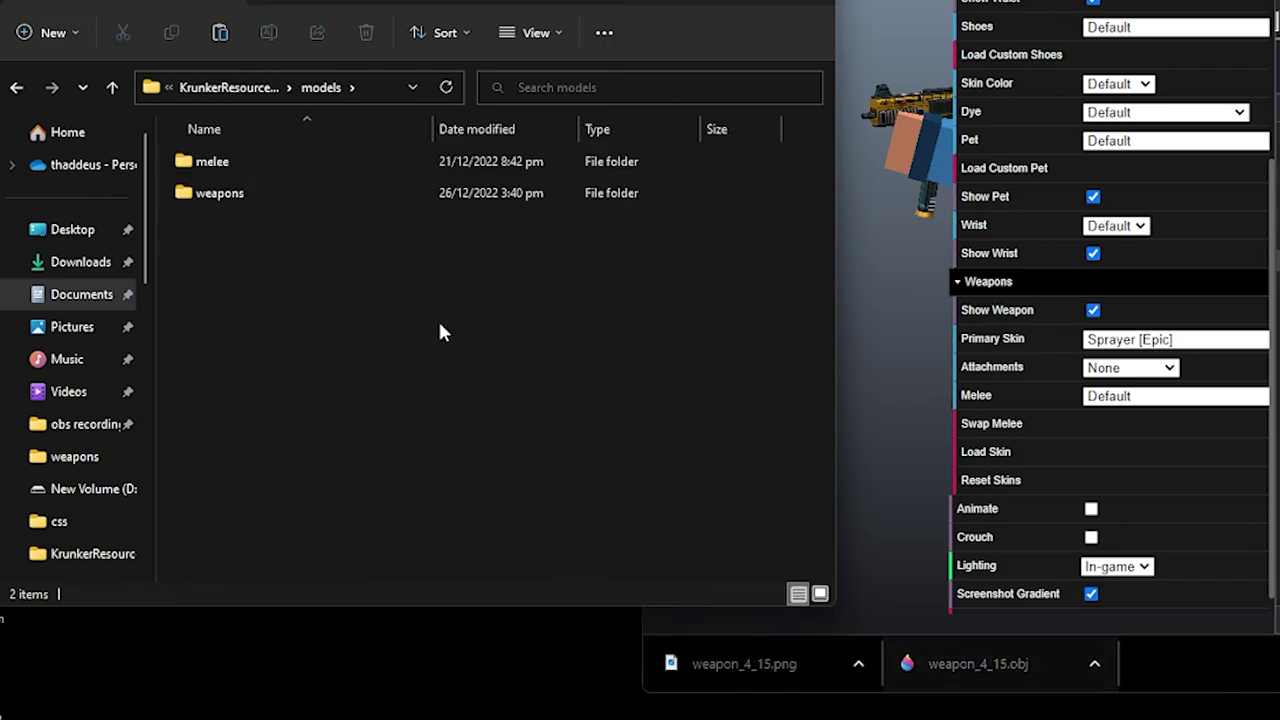
double_click(310, 193)
left_click_drag(965, 664, 1125, 655)
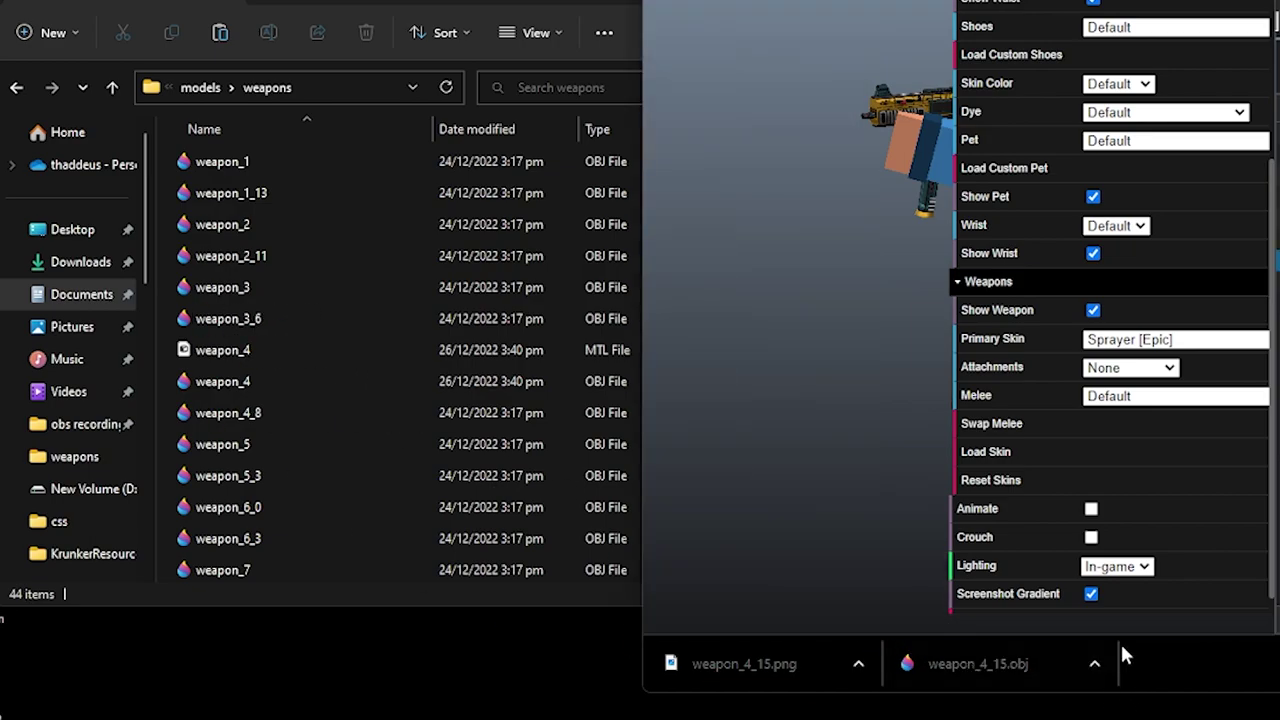
left_click(250, 384)
- Switch to Discord and check the weapon number list in the modding channel
key("alt+Tab")
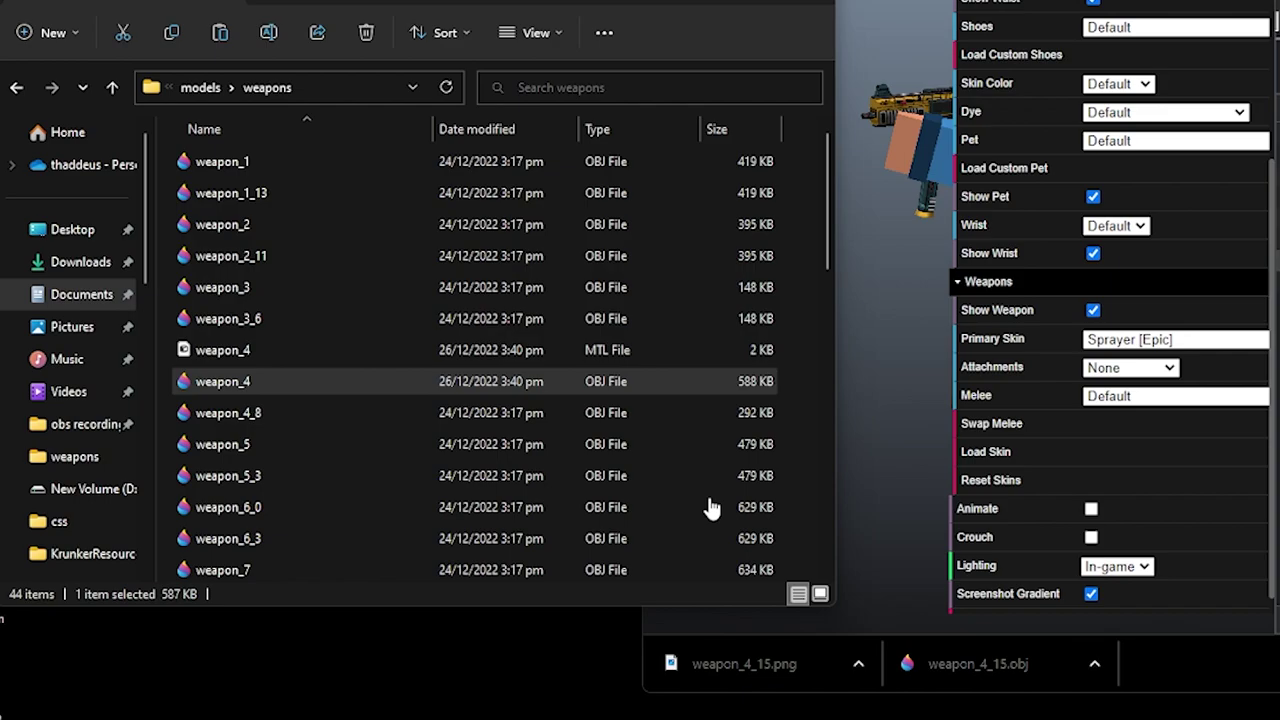
scroll(999, 228, "down", 2)
scroll(998, 233, "up", 2)
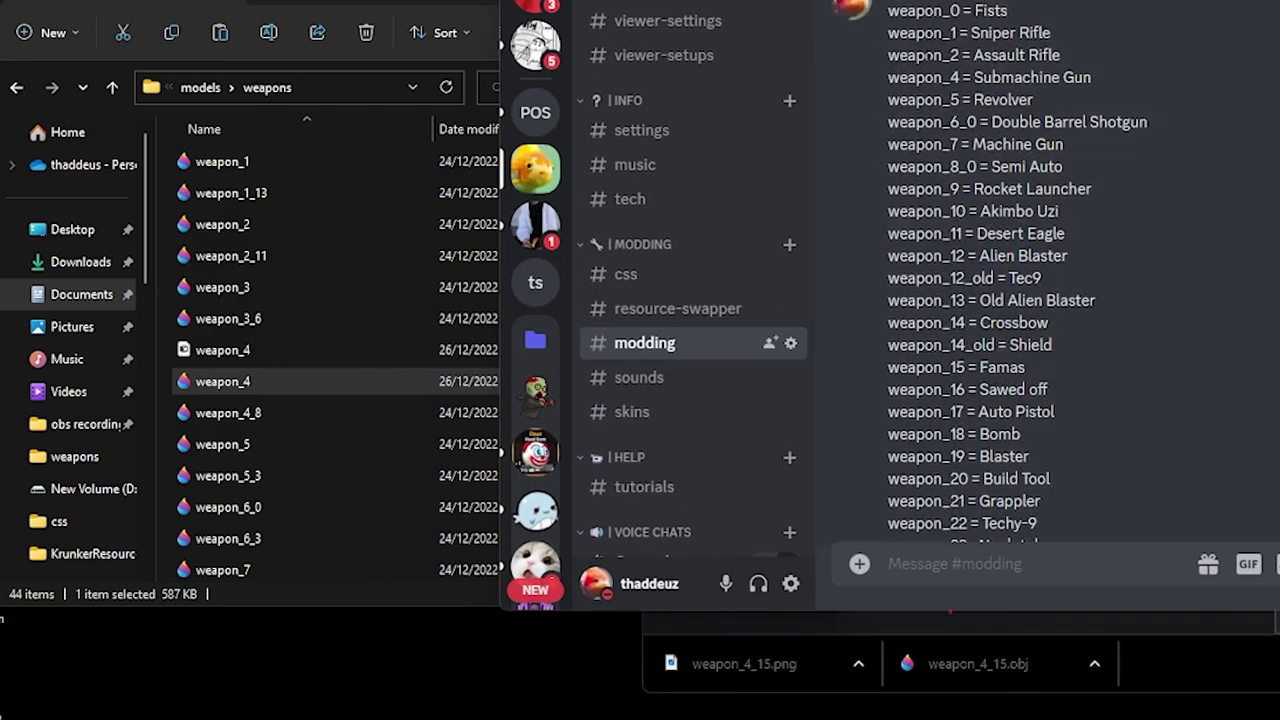
left_click_drag(887, 50, 1180, 303)
left_click(980, 381)
- Search Windows for Blender 3.4 and launch it
key("super")
left_click(719, 92)
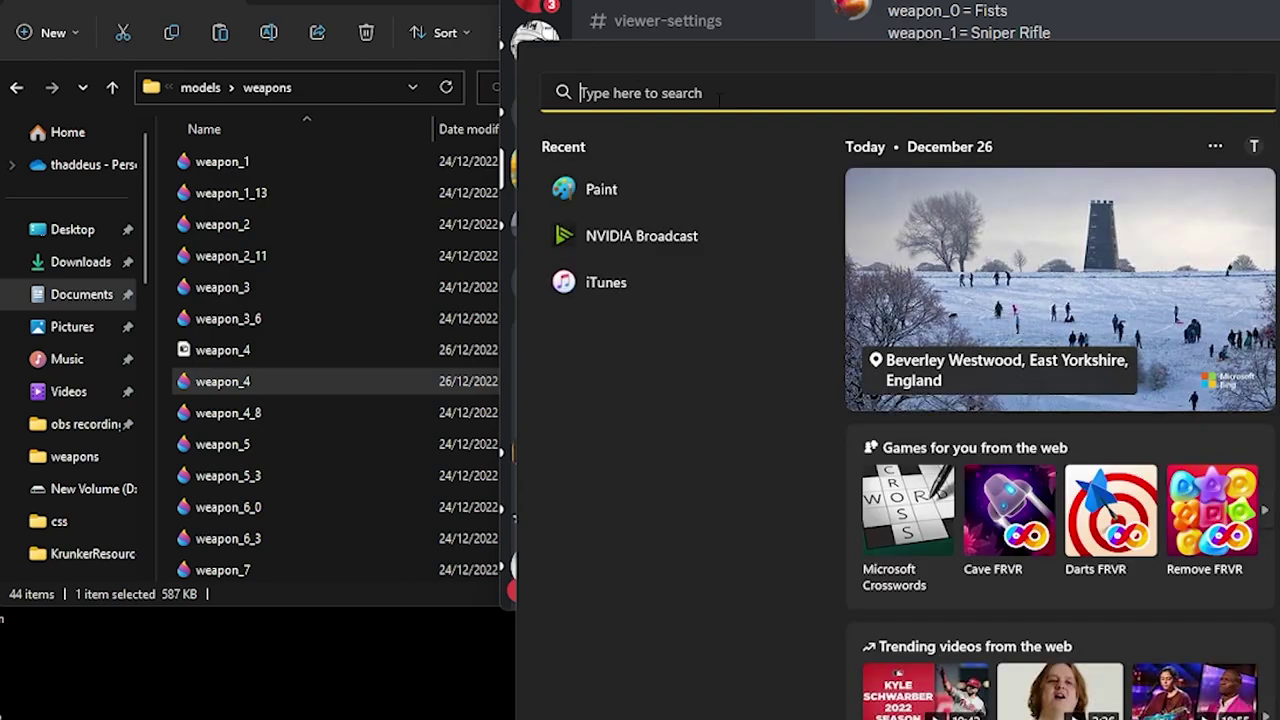
type("blender 3.4")
key("Return")
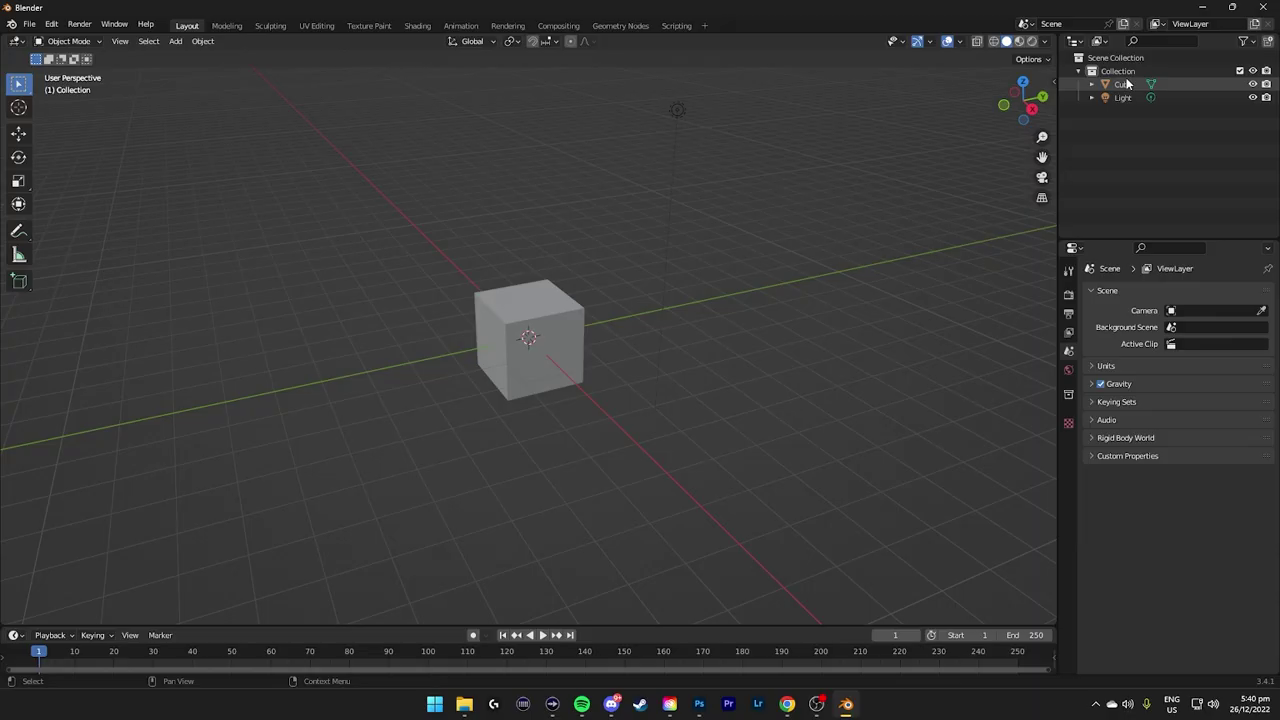
- Delete the default cube and light from the scene
key("Delete")
left_click(1124, 84)
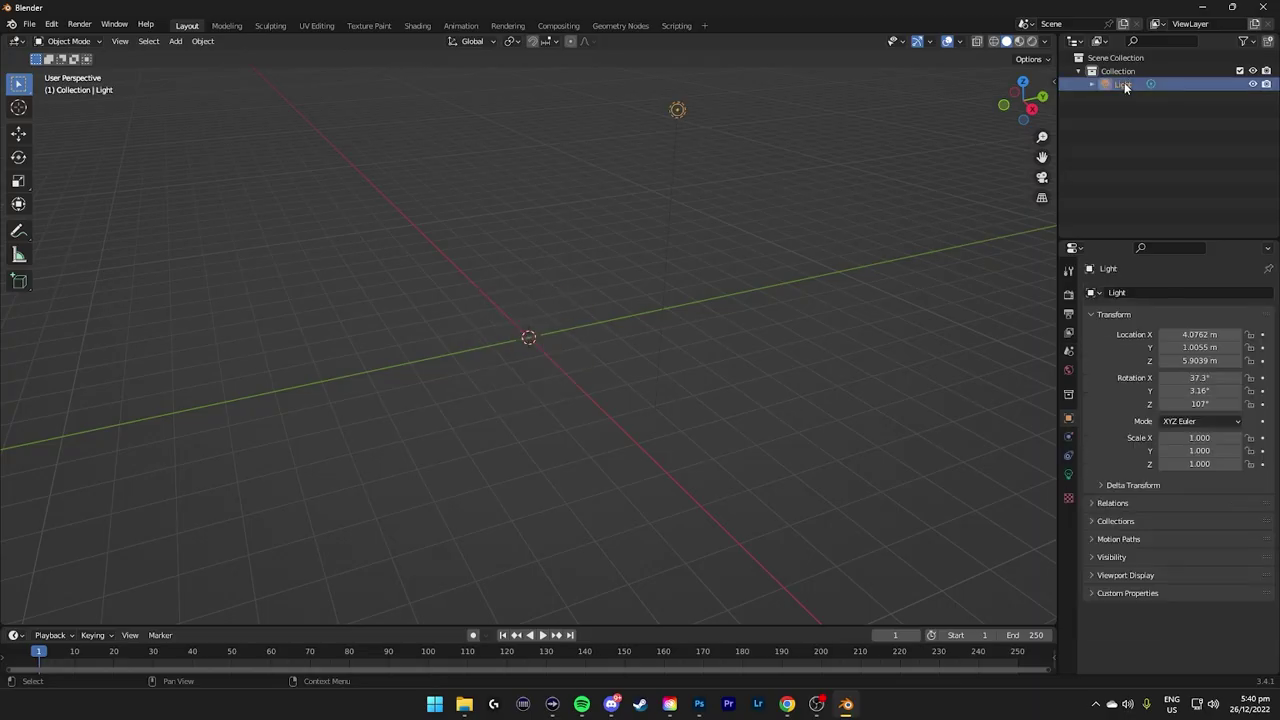
key("Delete")
- Import weapon_6_0.obj as an OBJ from the KrunkerResourceSwapper models > weapons folder
left_click(29, 25)
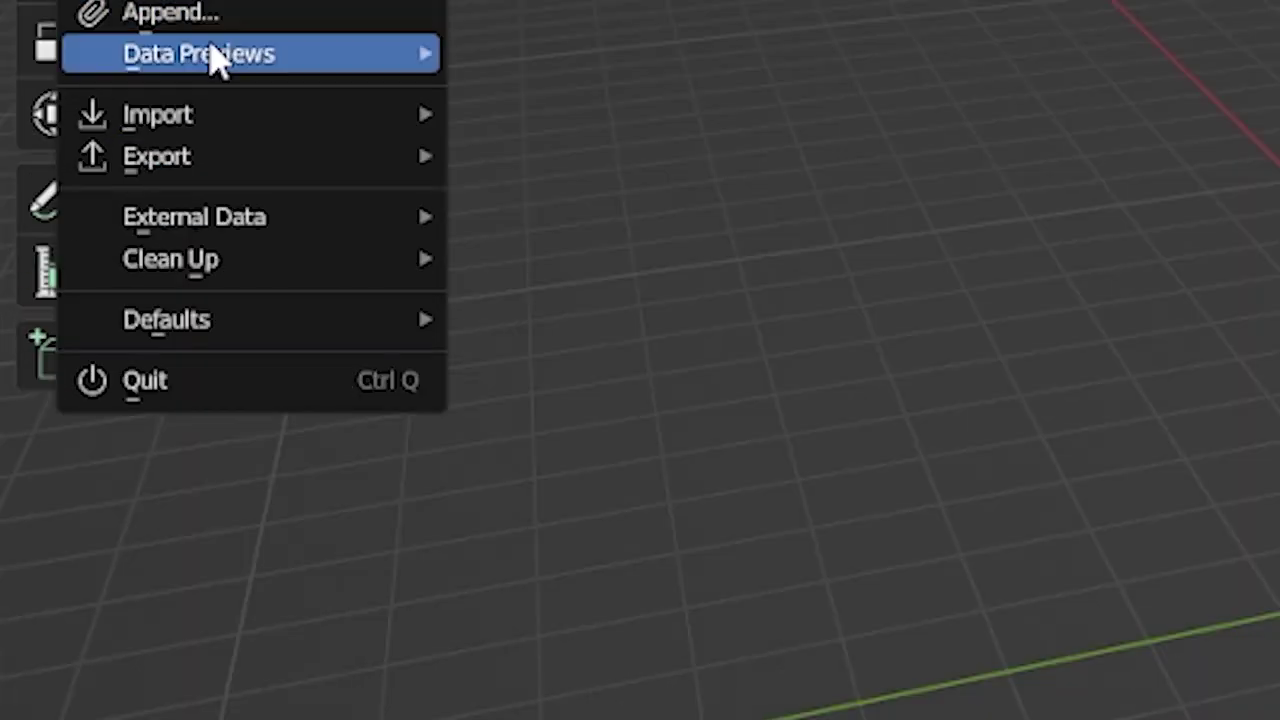
mouse_move(212, 114)
left_click(565, 613)
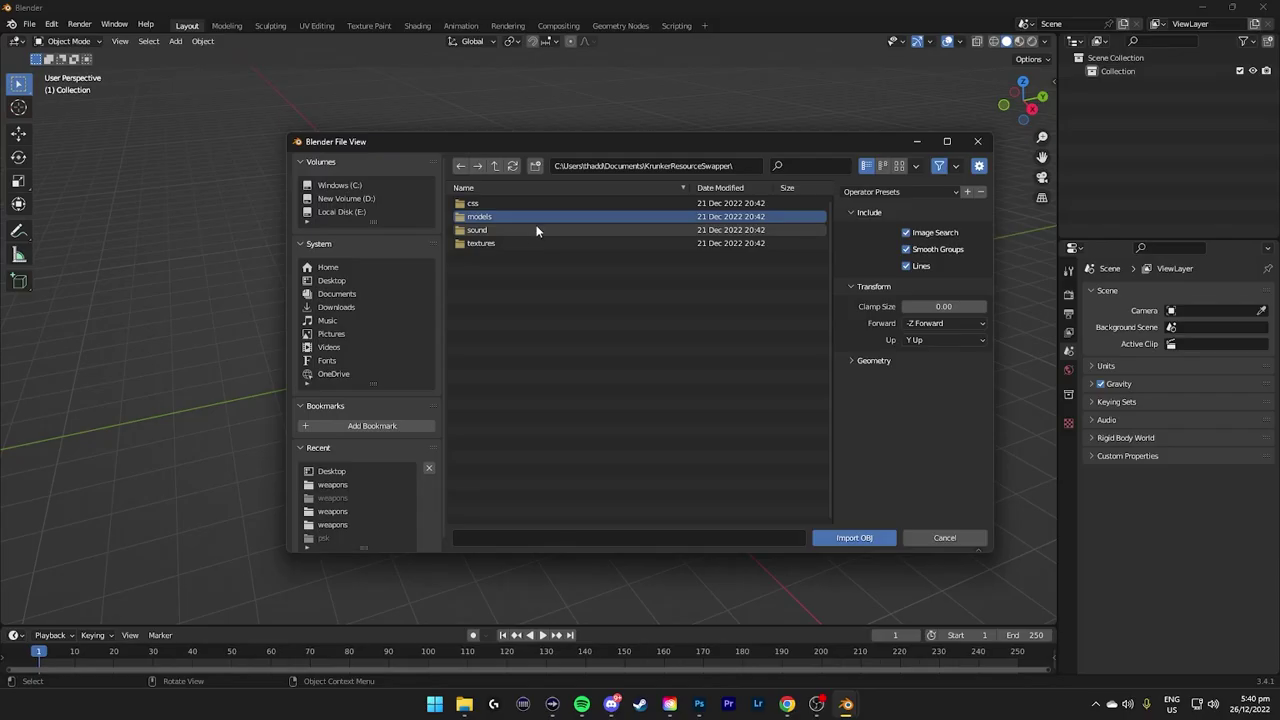
double_click(537, 220)
double_click(537, 220)
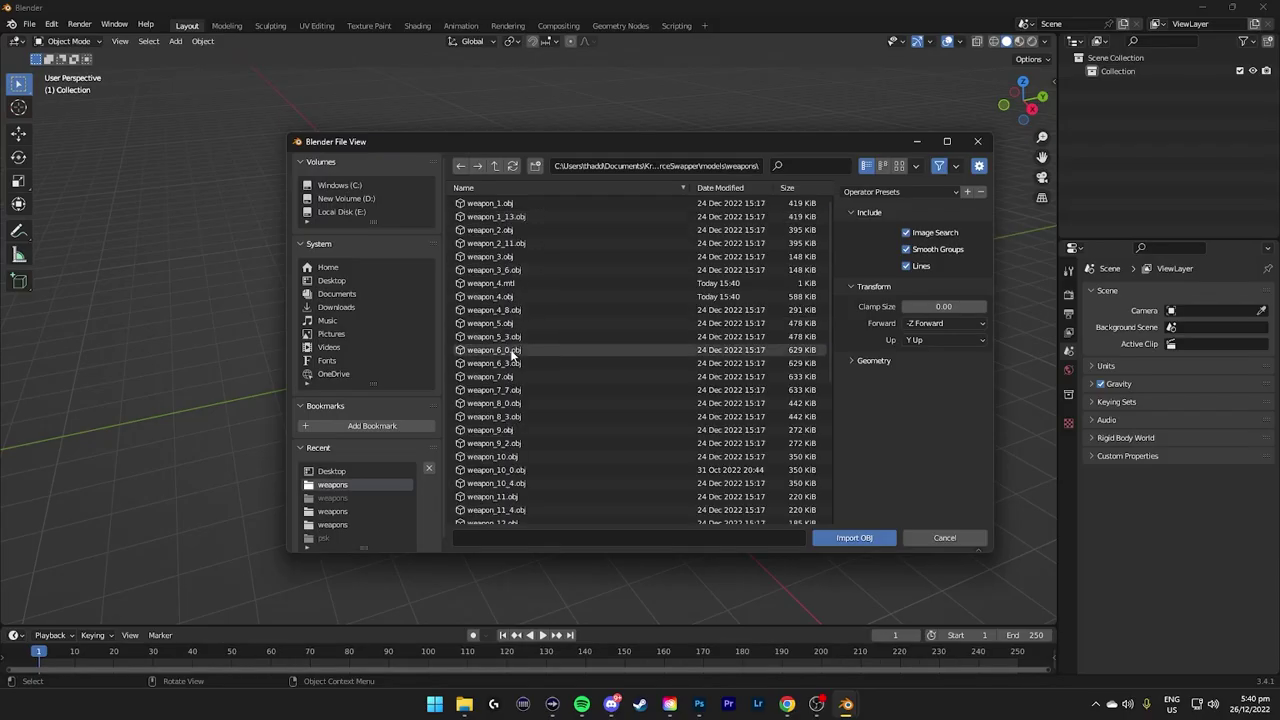
double_click(511, 352)
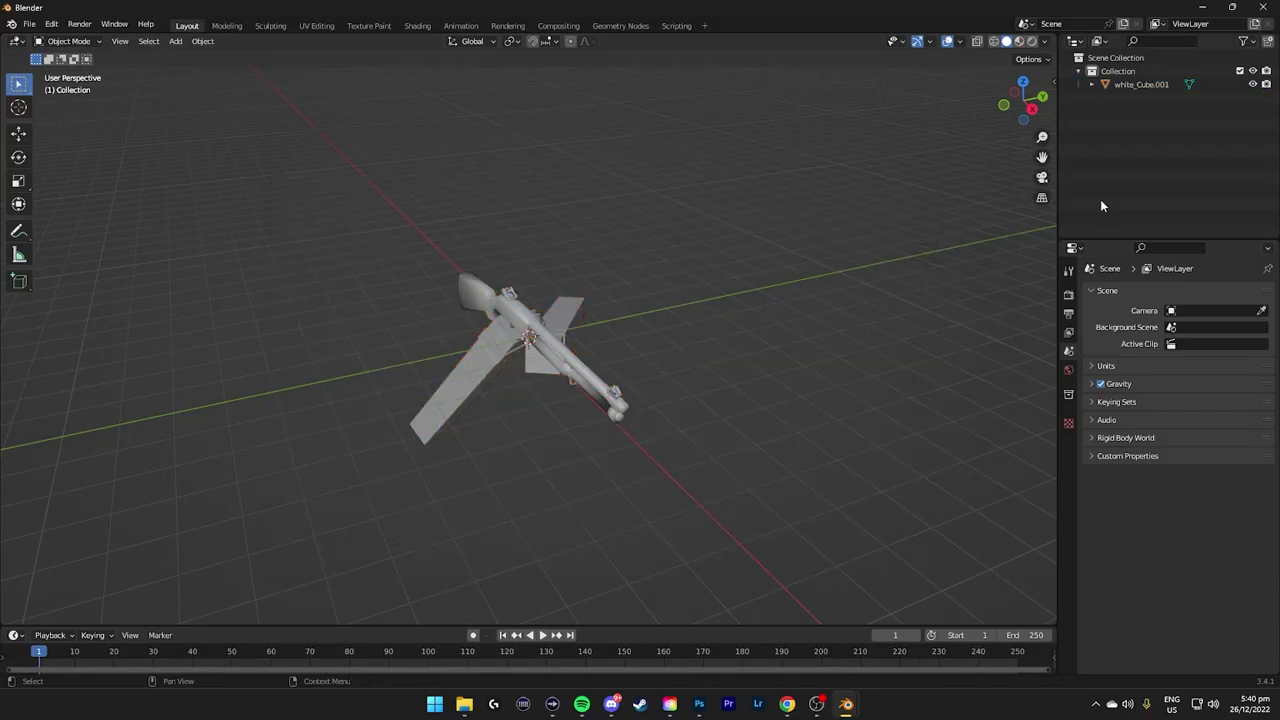
- Add a cube mesh at the origin of the scene beside the imported shotgun
left_click_drag(1012, 103, 772, 75)
scroll(870, 320, "up", 5)
scroll(816, 347, "down", 2)
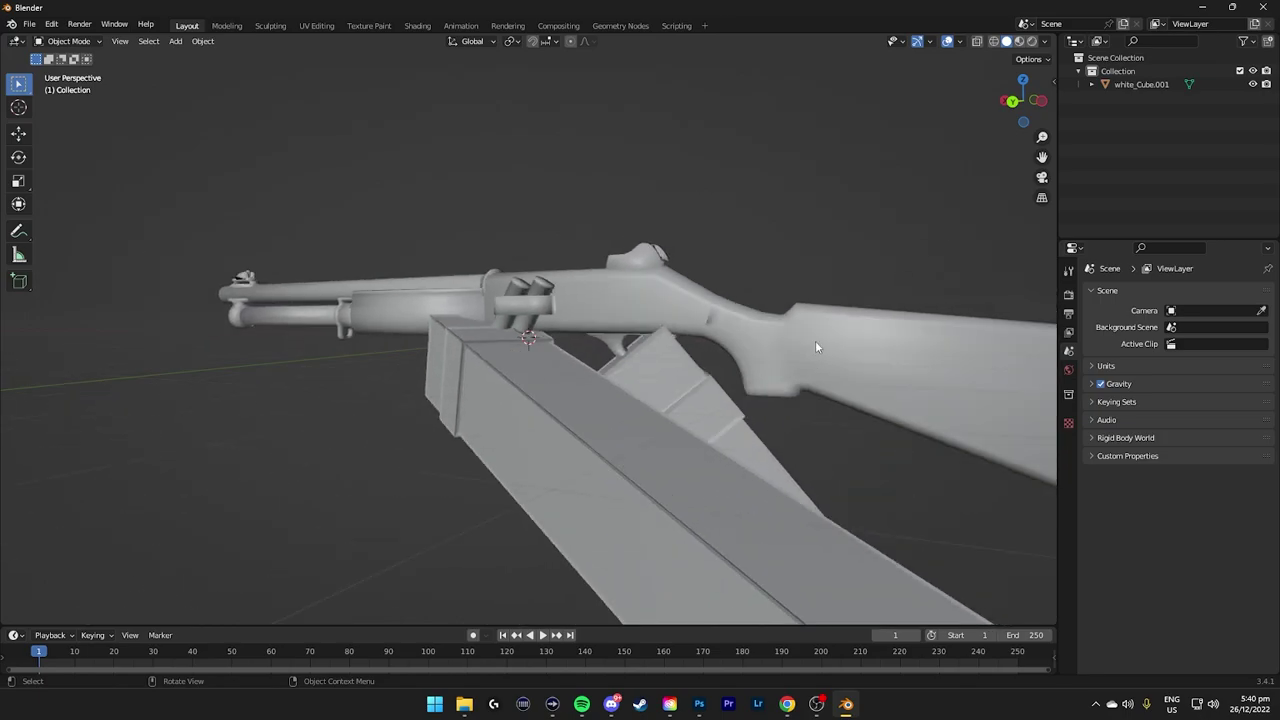
middle_click_drag(808, 308, 655, 326)
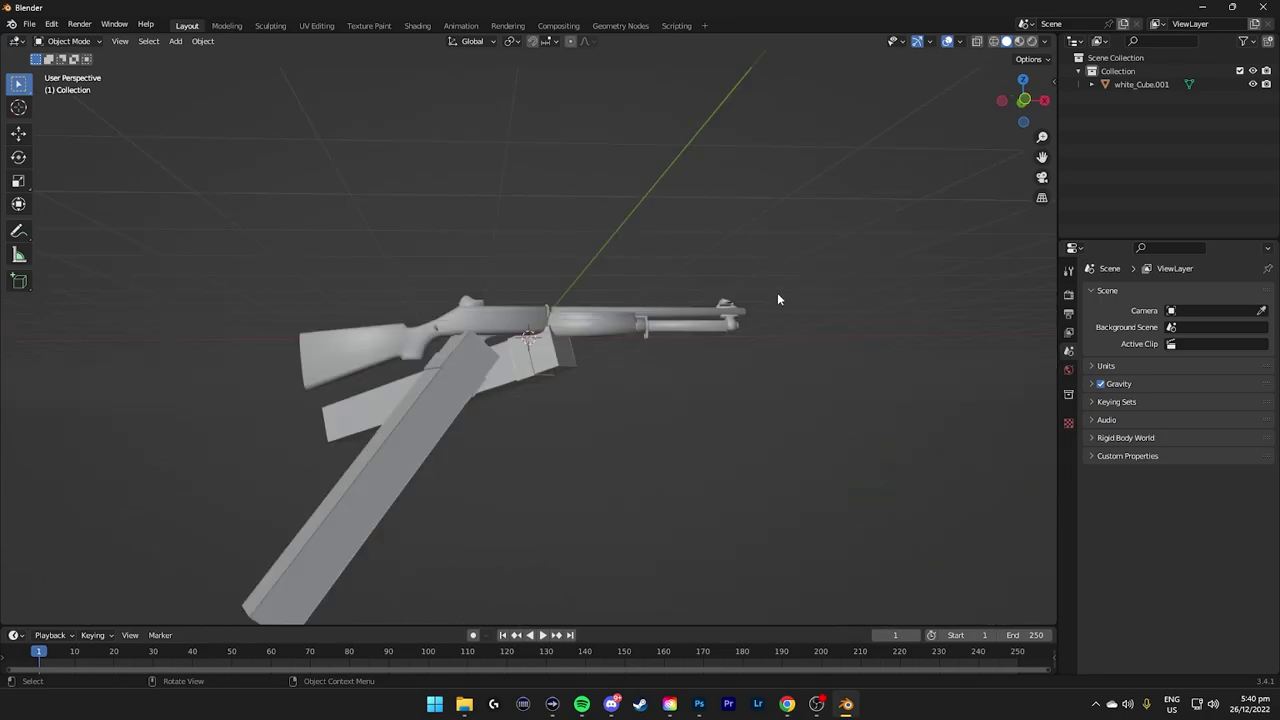
left_click(202, 41)
left_click(175, 41)
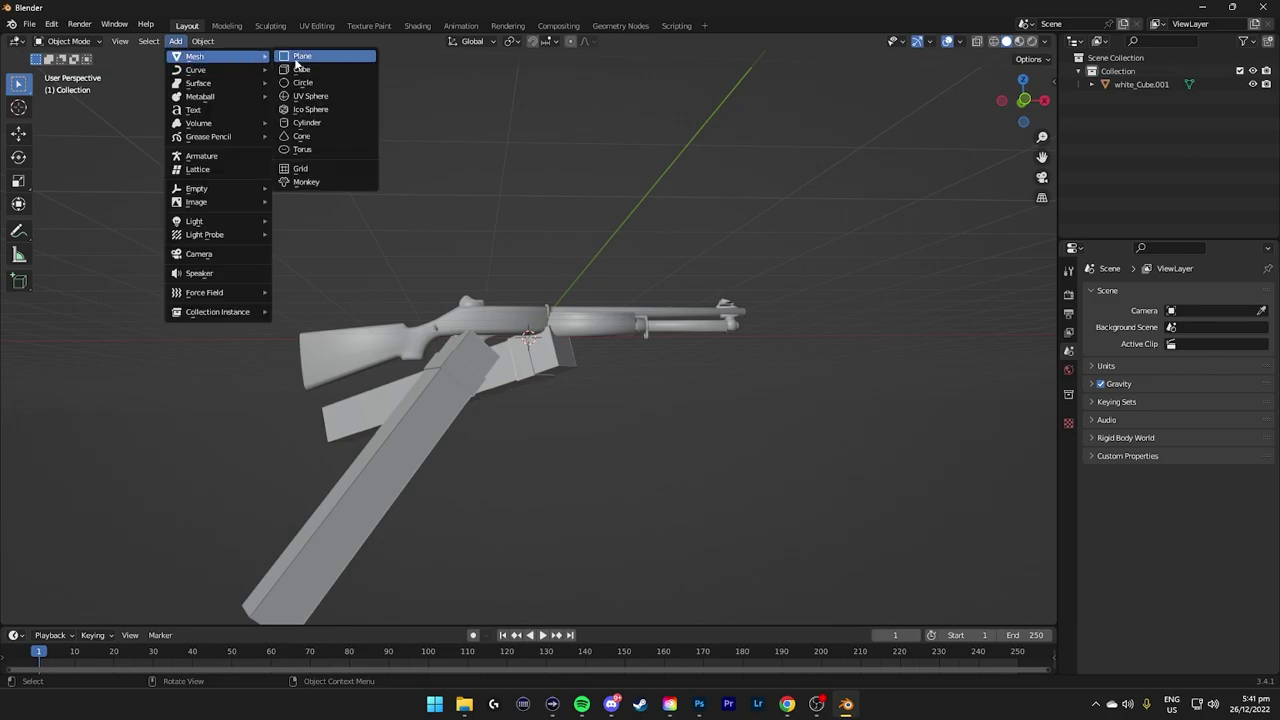
left_click(299, 69)
left_click_drag(1022, 102, 1010, 112)
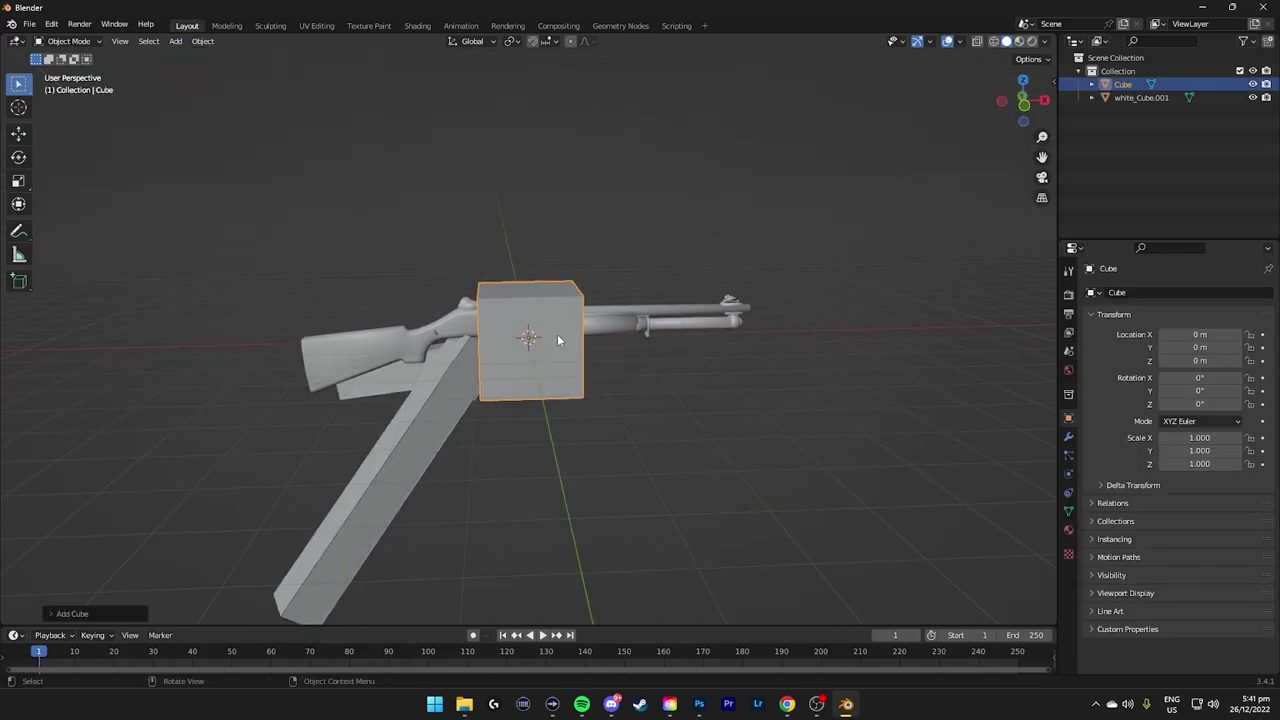
- Scale the cube to about 4.215 and move it to about 5.73 m on X so it covers the shotgun's barrel end
key("s")
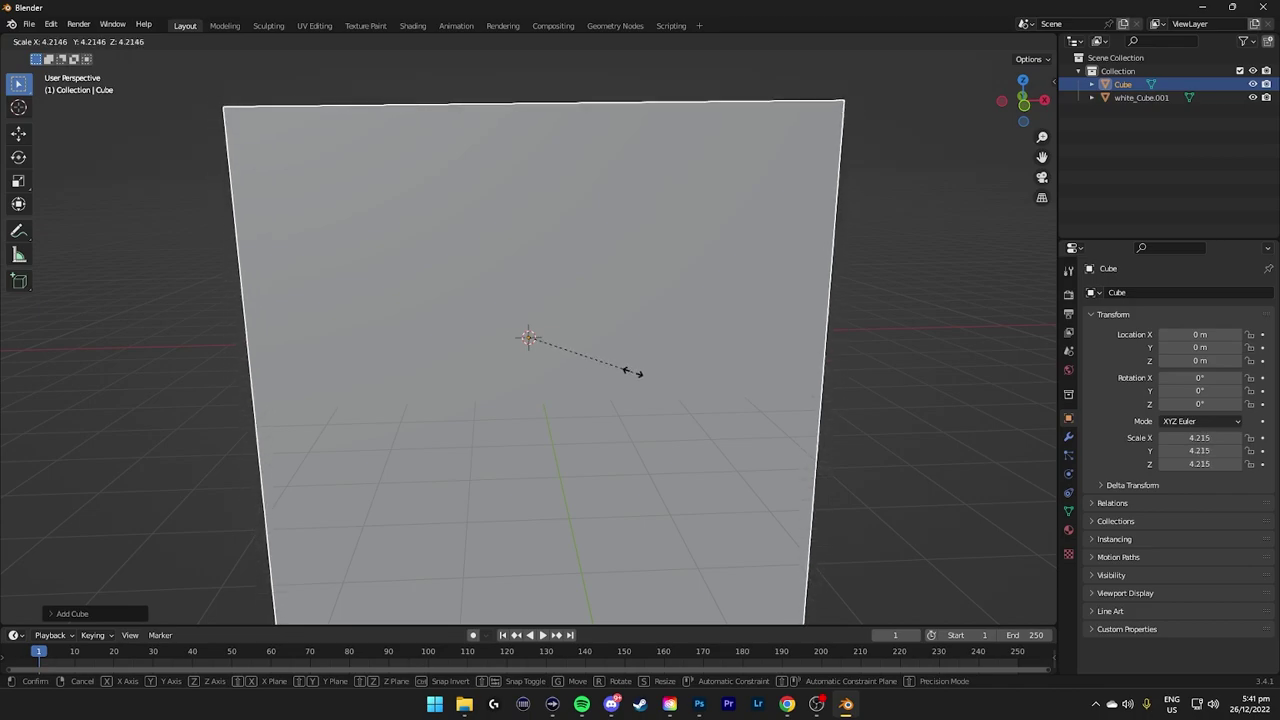
left_click(637, 371)
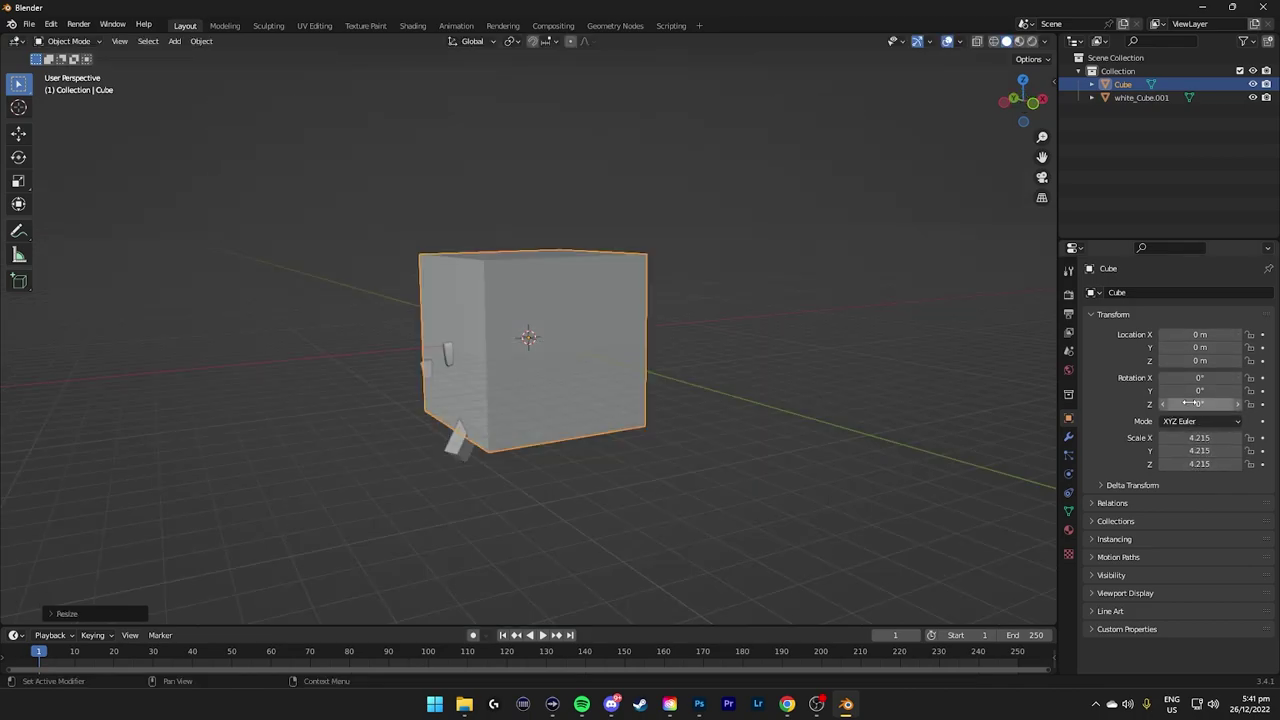
mouse_move(1193, 348)
left_mouse_down()
mouse_move(1240, 348)
mouse_move(1168, 334)
mouse_move(1230, 334)
mouse_move(1199, 334)
left_mouse_up()
key("ctrl+z")
scroll(759, 270, "up", 4)
left_click_drag(1030, 104, 820, 205)
scroll(614, 316, "up", 4)
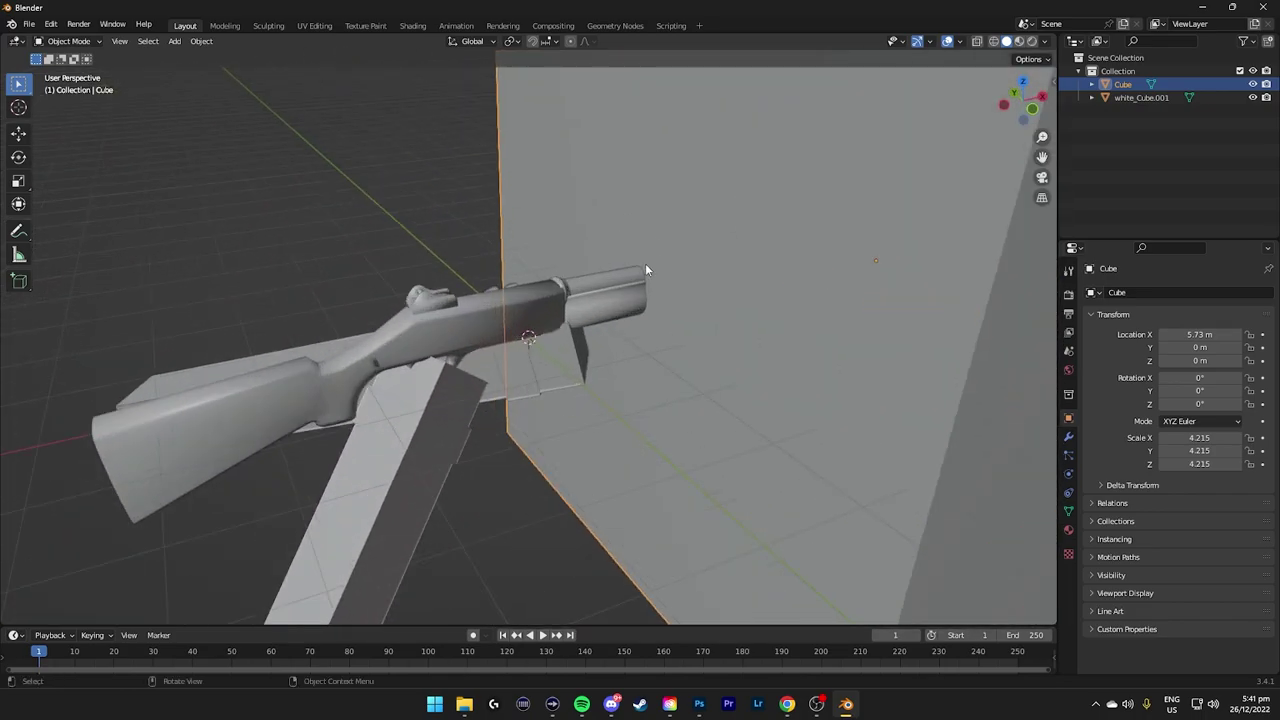
- Add a Difference Boolean modifier to the shotgun, using the cube as its object and the Fast solver
scroll(645, 268, "down", 3)
left_click(1125, 99)
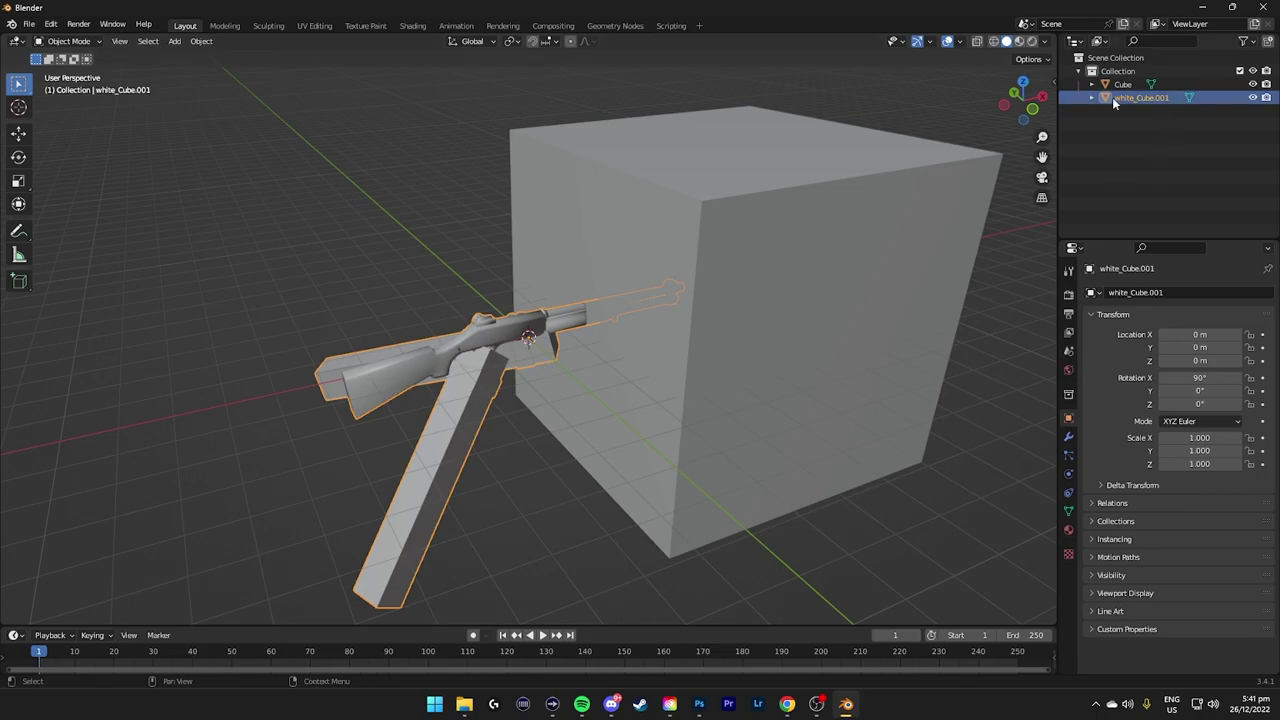
left_click(1068, 437)
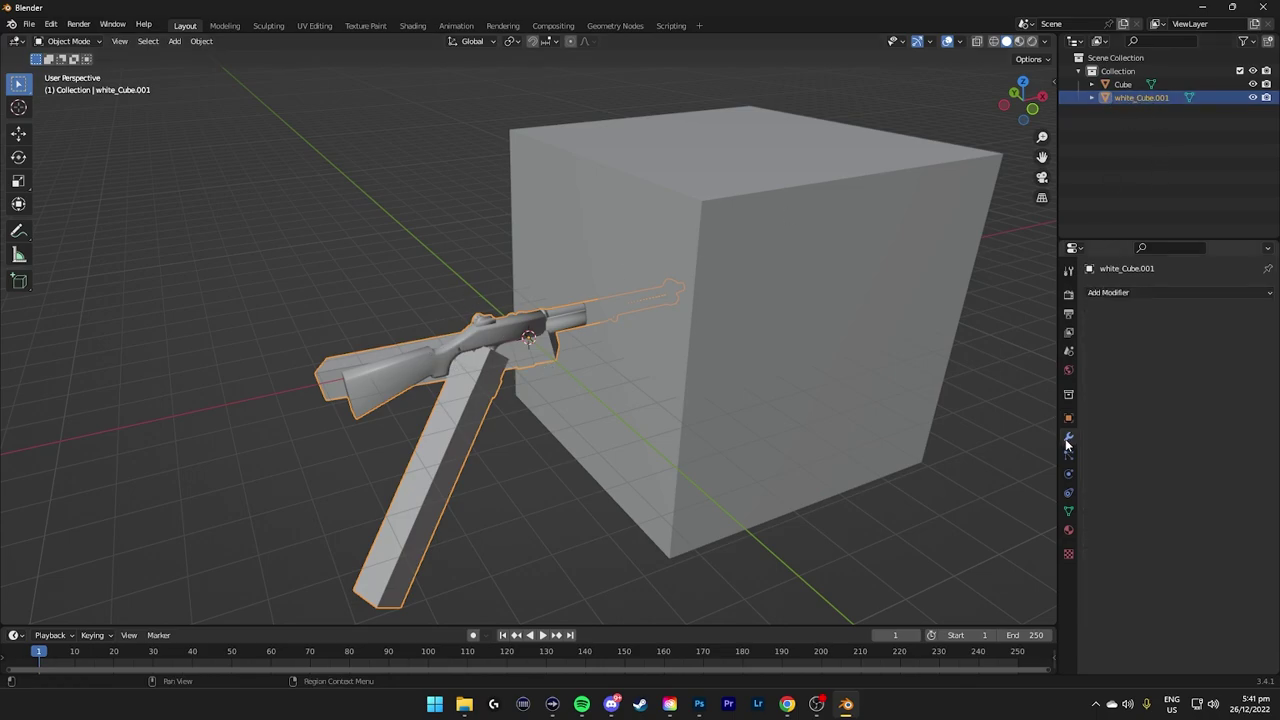
left_click(1129, 292)
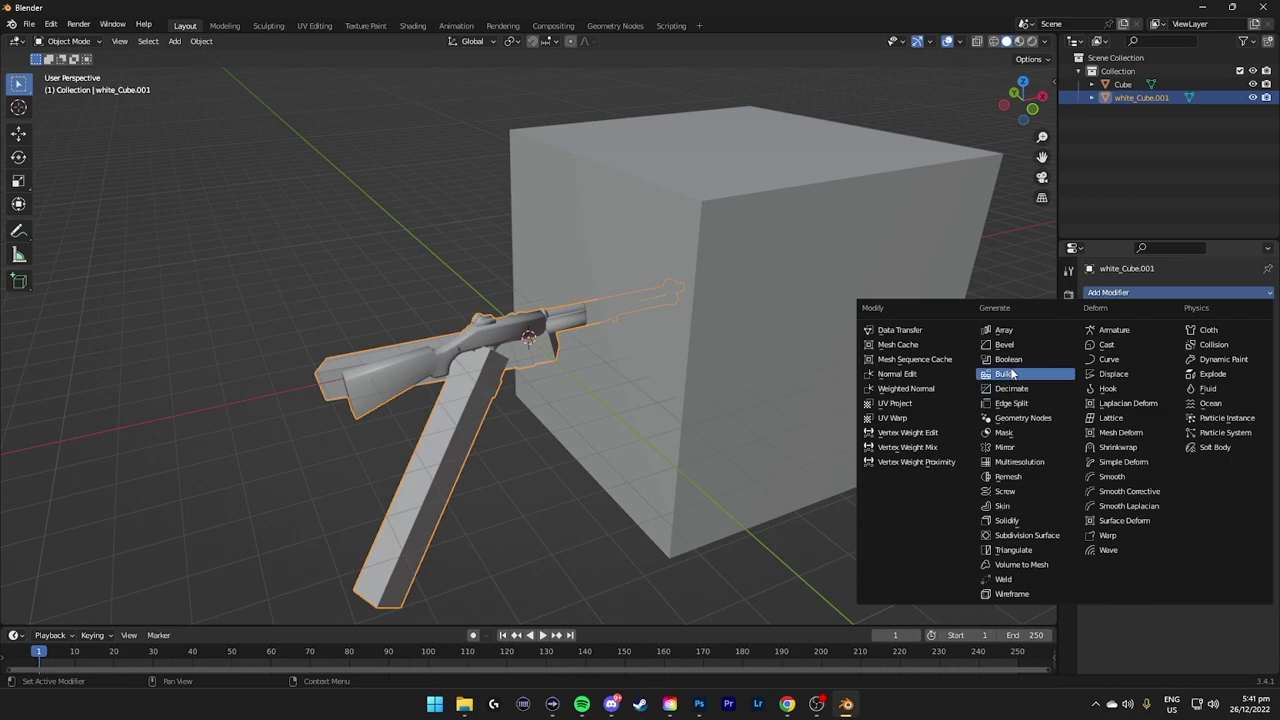
left_click(1011, 359)
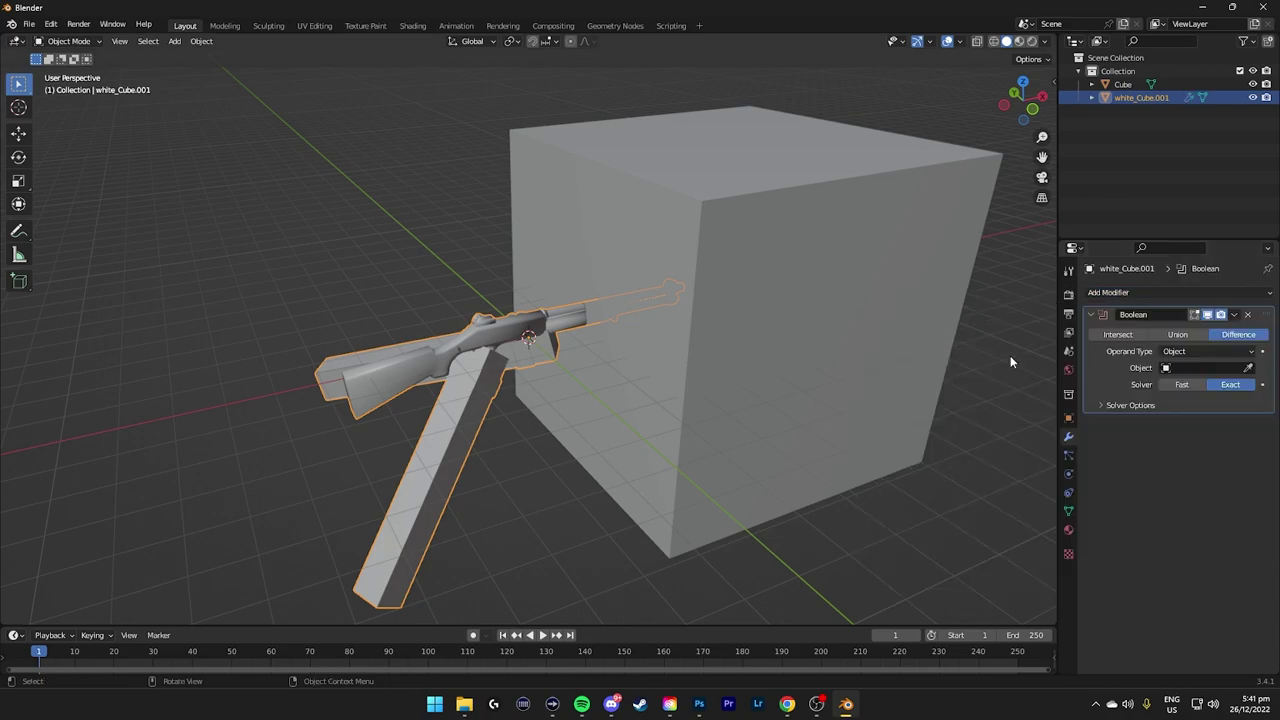
left_click(1203, 368)
left_click(1157, 390)
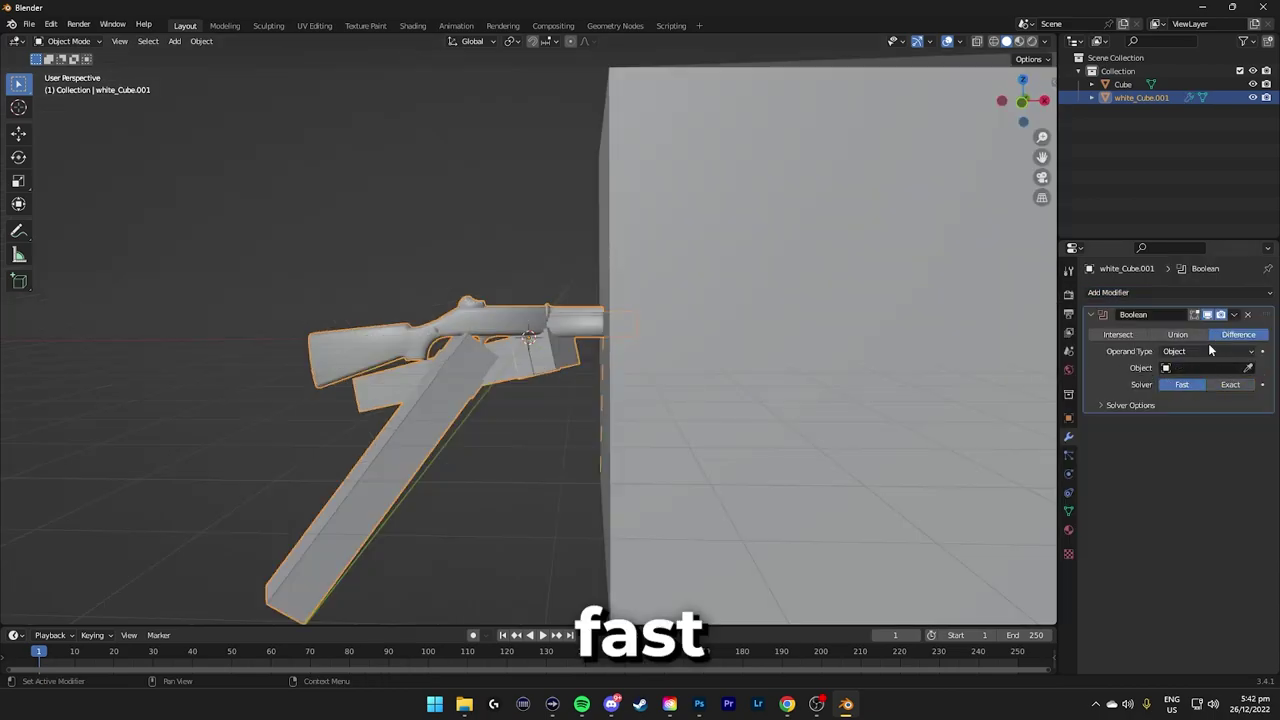
- Set the Boolean modifier's overlap threshold to 1 m and try to apply the modifier
left_click(1100, 405)
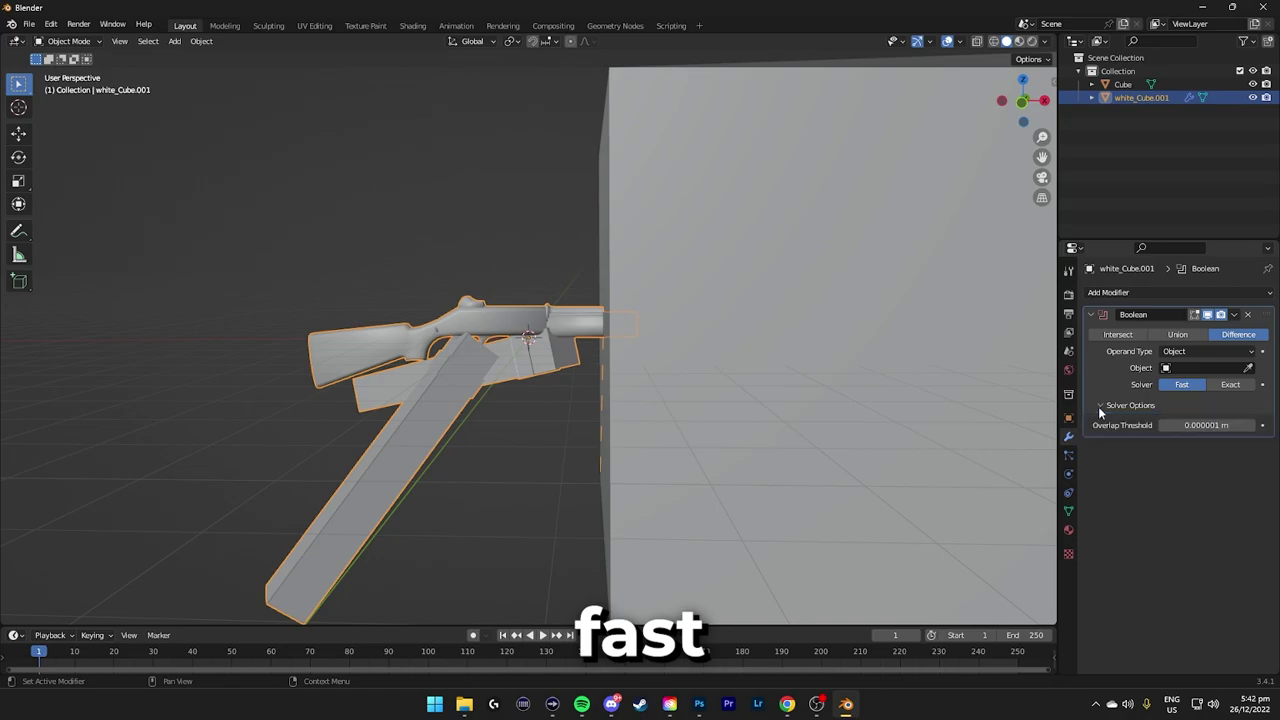
left_click(1175, 425)
type("1")
key("Return")
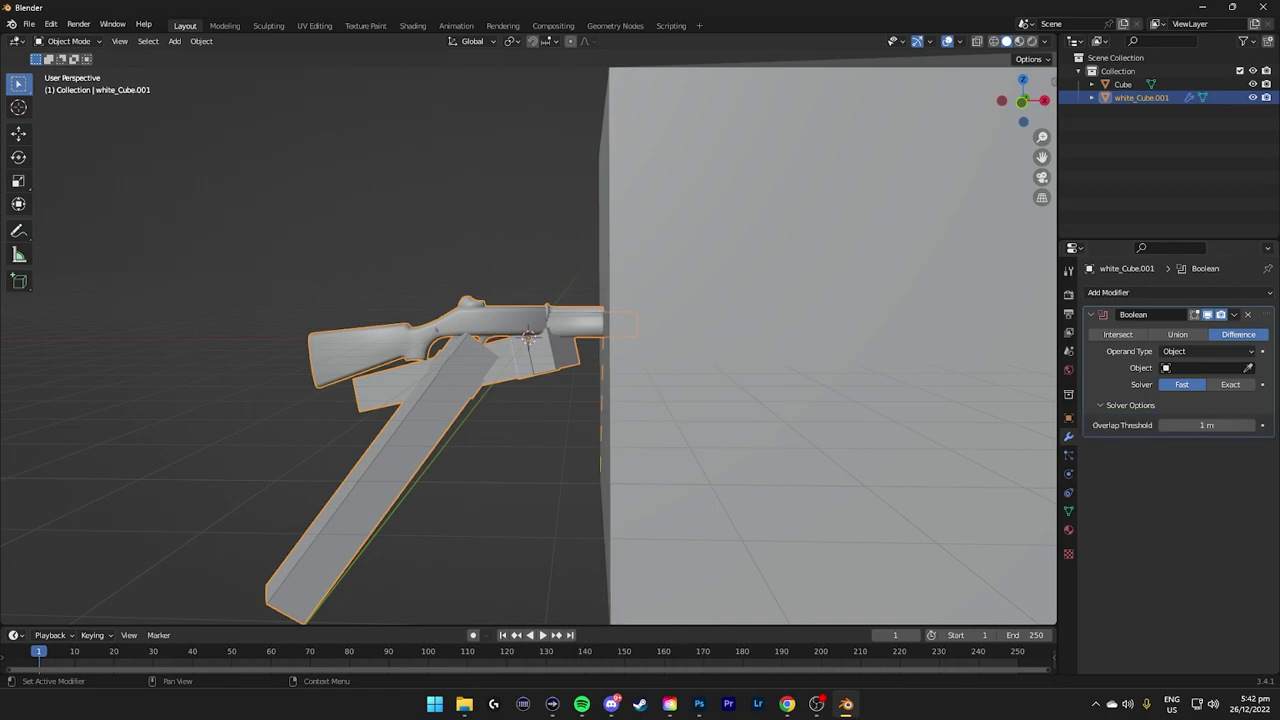
left_click(1238, 314)
left_click(1199, 326)
- Delete the cutting cube and inspect the shotgun's barrel end from several angles
left_click(1129, 85)
key("x")
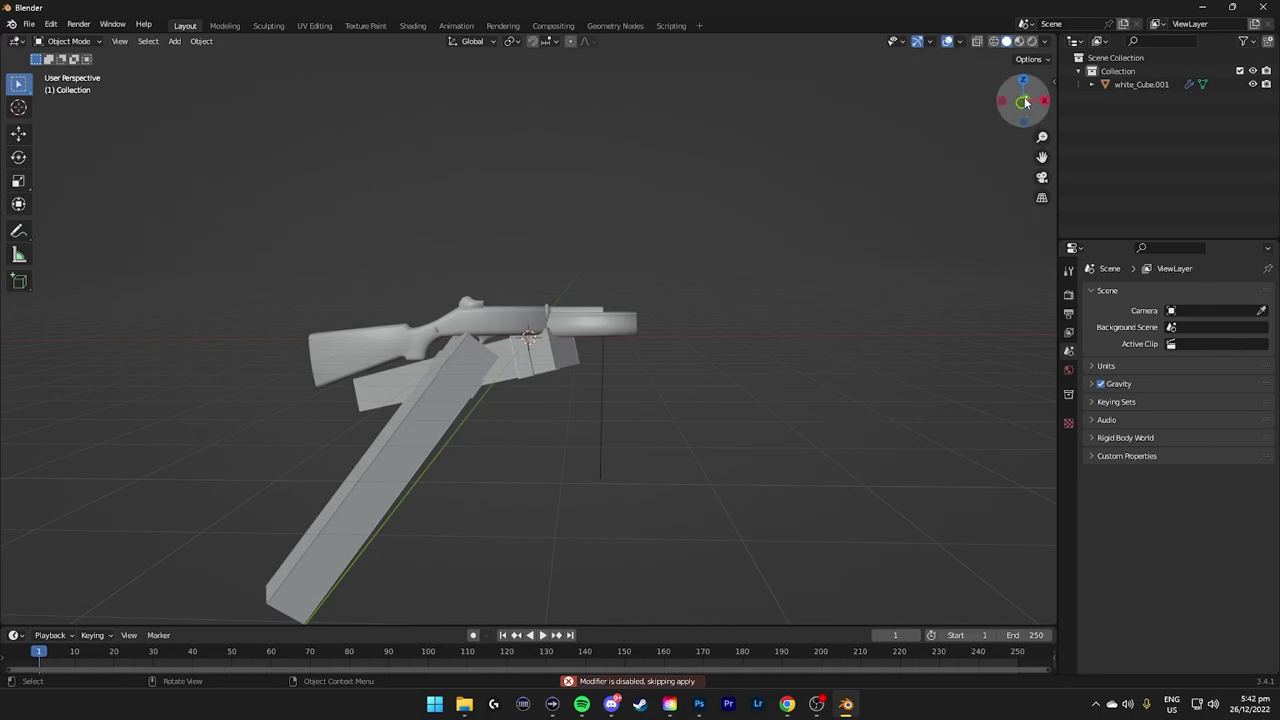
left_click_drag(1022, 101, 1028, 200)
left_click_drag(1028, 104, 1148, 154)
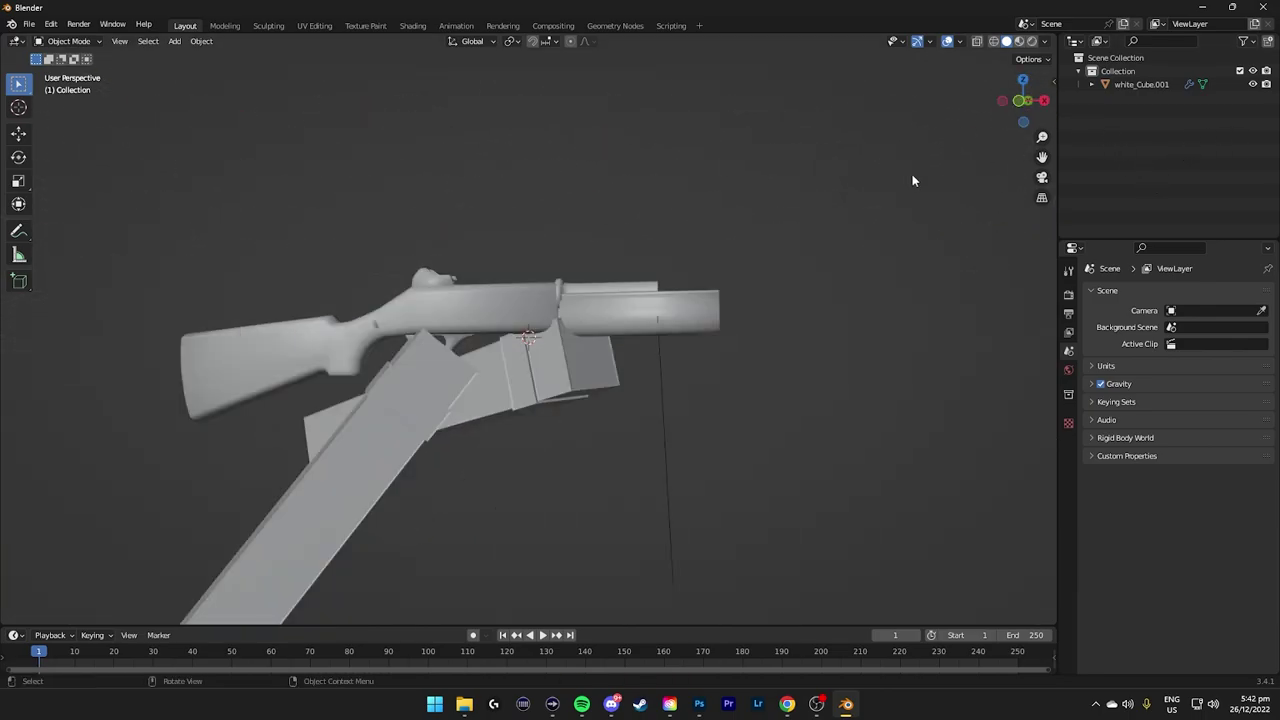
scroll(912, 174, "down", 3)
- Try a Wireframe modifier on the shotgun model with its thickness set to 0.004 m
left_click(1119, 86)
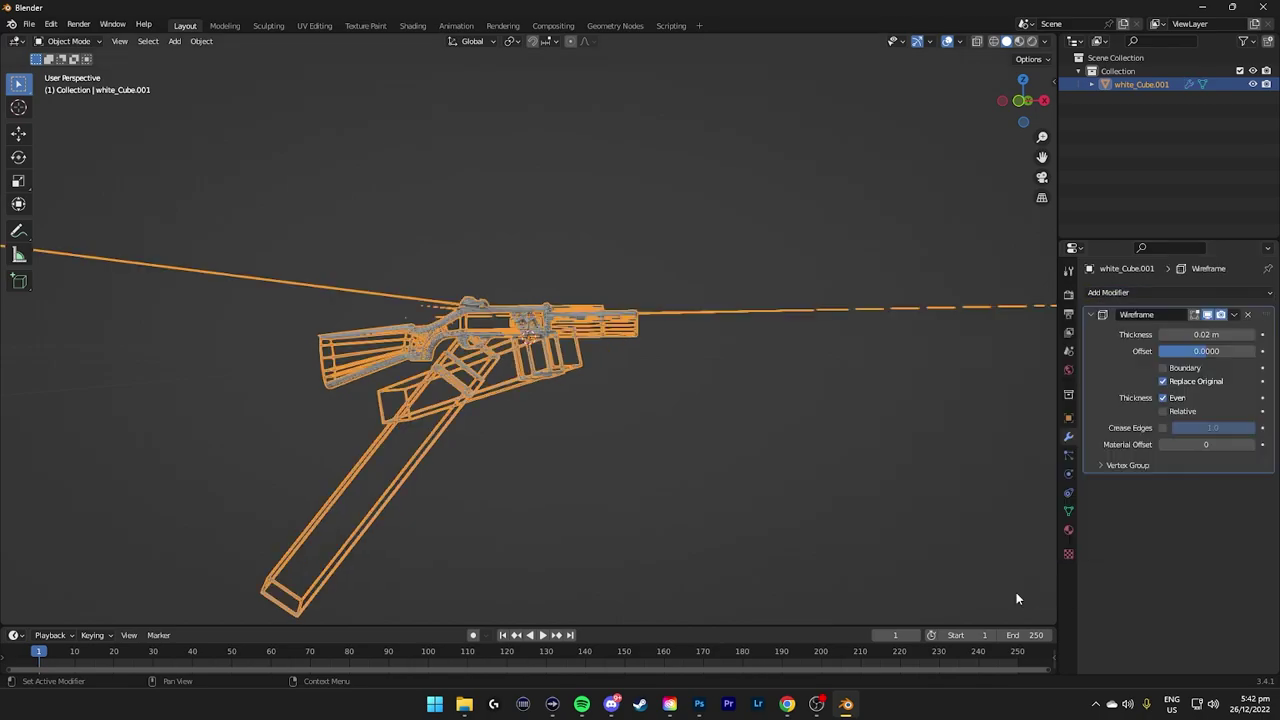
scroll(920, 290, "up", 8)
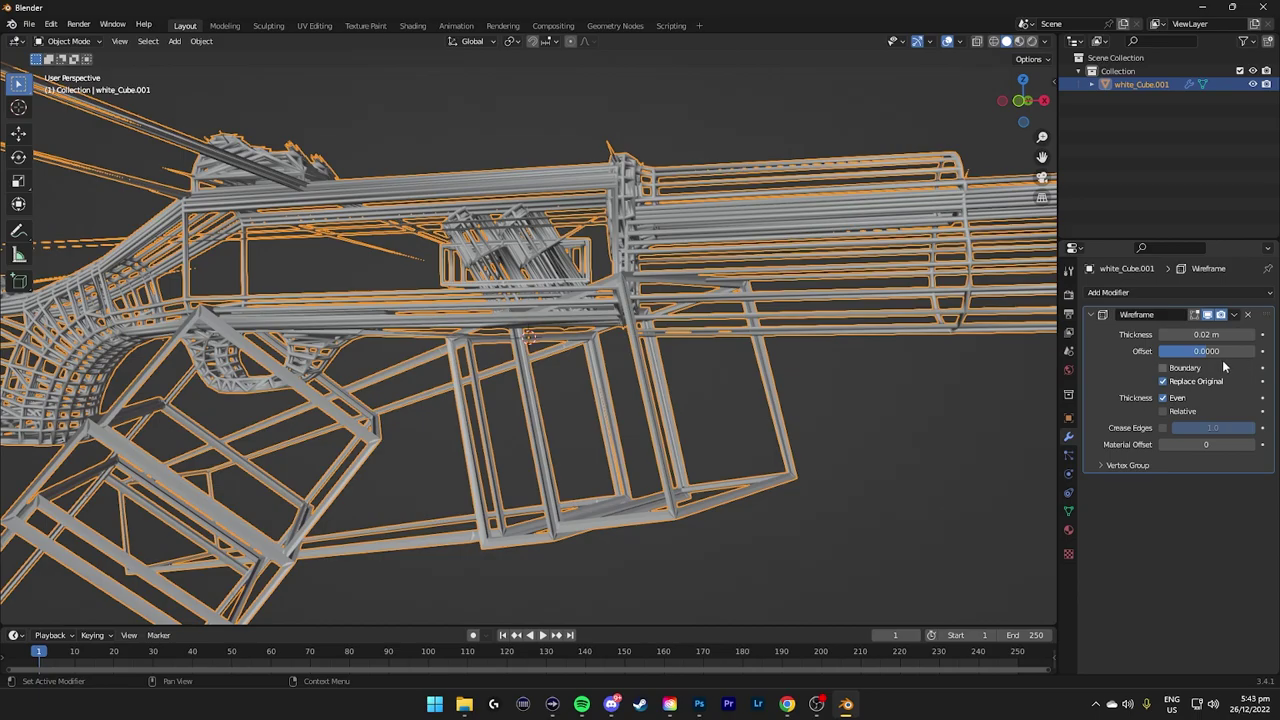
mouse_move(1205, 335)
left_mouse_down()
mouse_move(1255, 335)
mouse_move(1190, 335)
left_mouse_up()
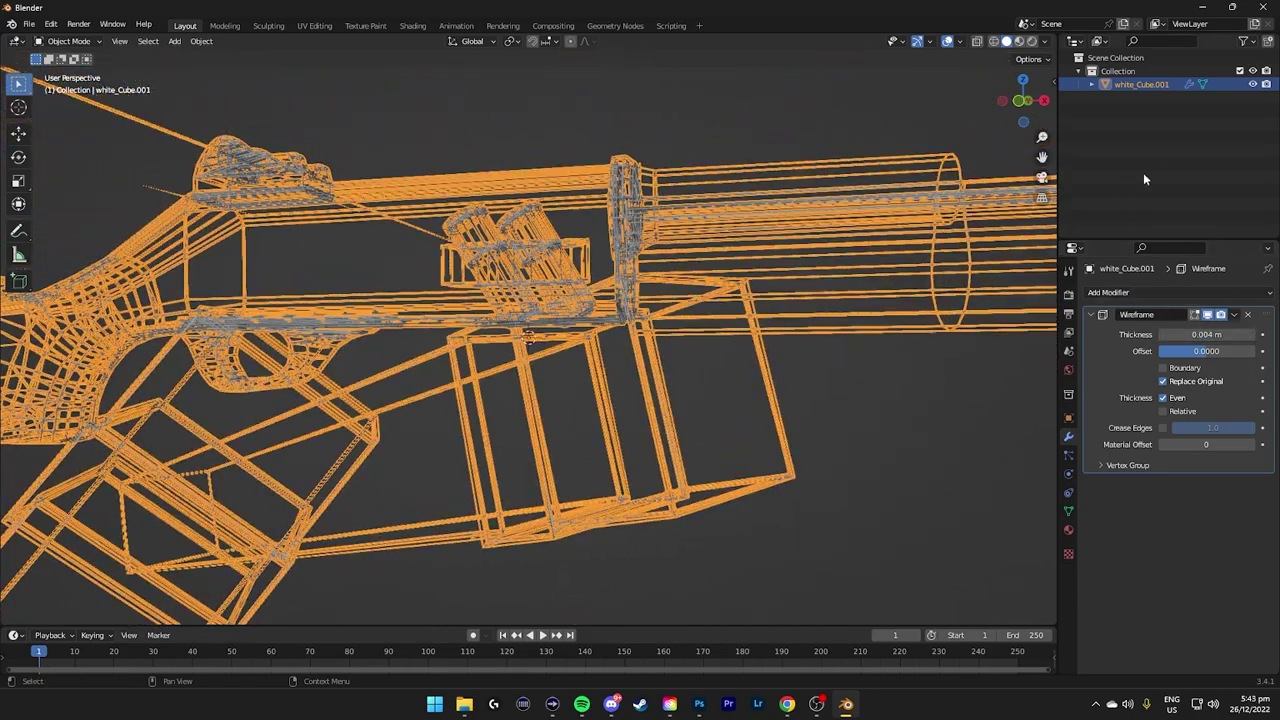
left_click(1143, 172)
- Switch the shotgun model to Edit Mode and select the corner vertices at the seam of the front arm block
left_click_drag(1023, 100, 271, 46)
scroll(862, 295, "down", 7)
scroll(920, 277, "up", 7)
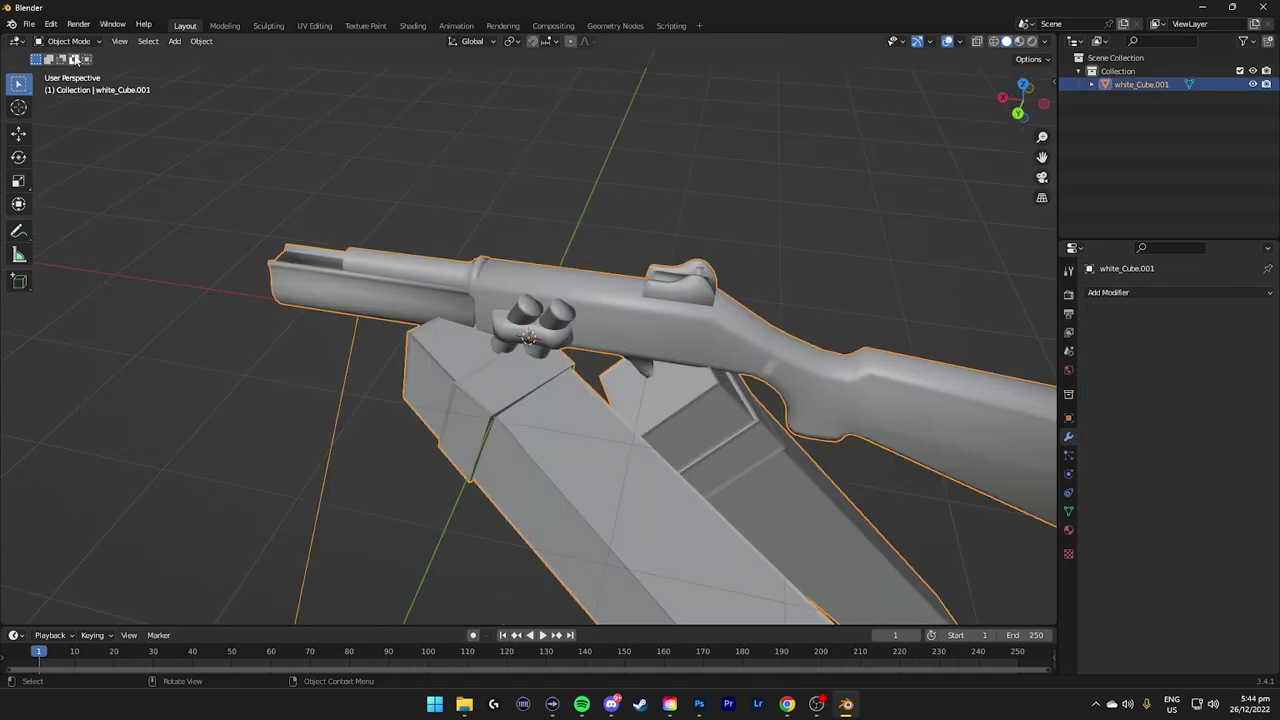
left_click(68, 41)
left_click(60, 72)
left_click_drag(580, 422, 474, 432)
scroll(551, 439, "up", 5)
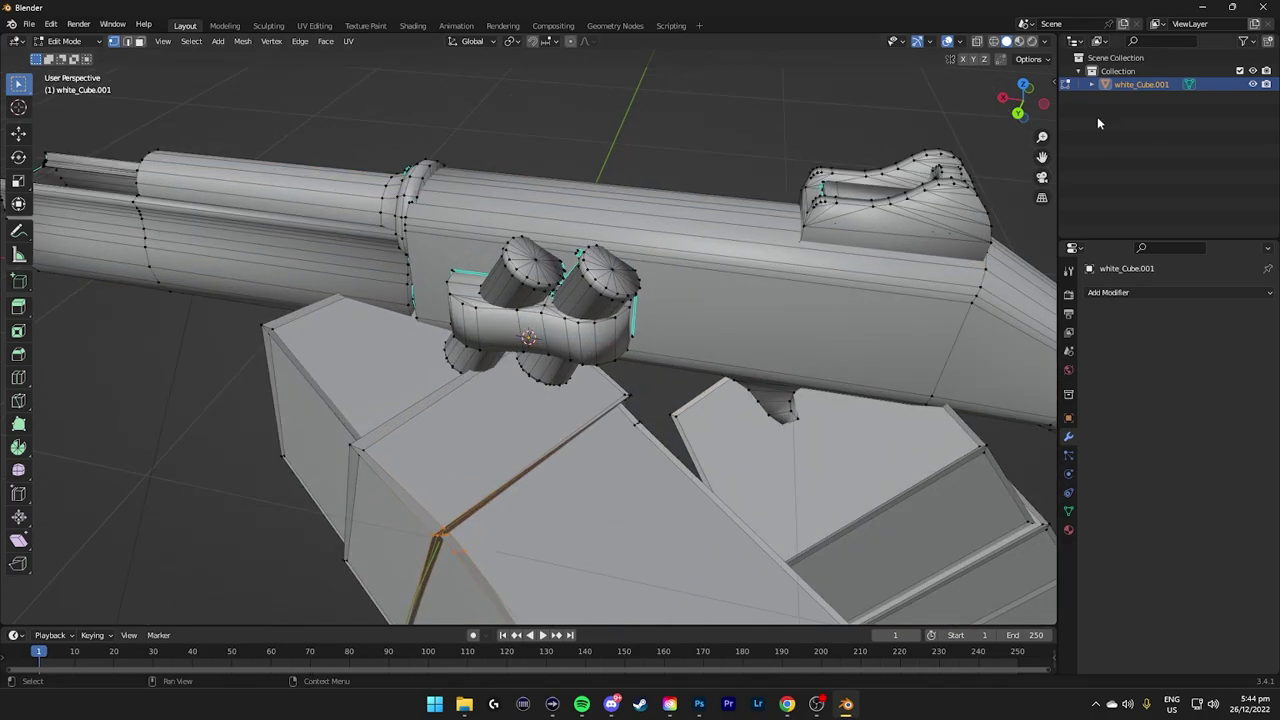
- Dissolve the bevel vertices on the front arm block's corner just behind the sleeve seam
middle_click_drag(550, 438, 580, 383)
scroll(580, 383, "up", 4)
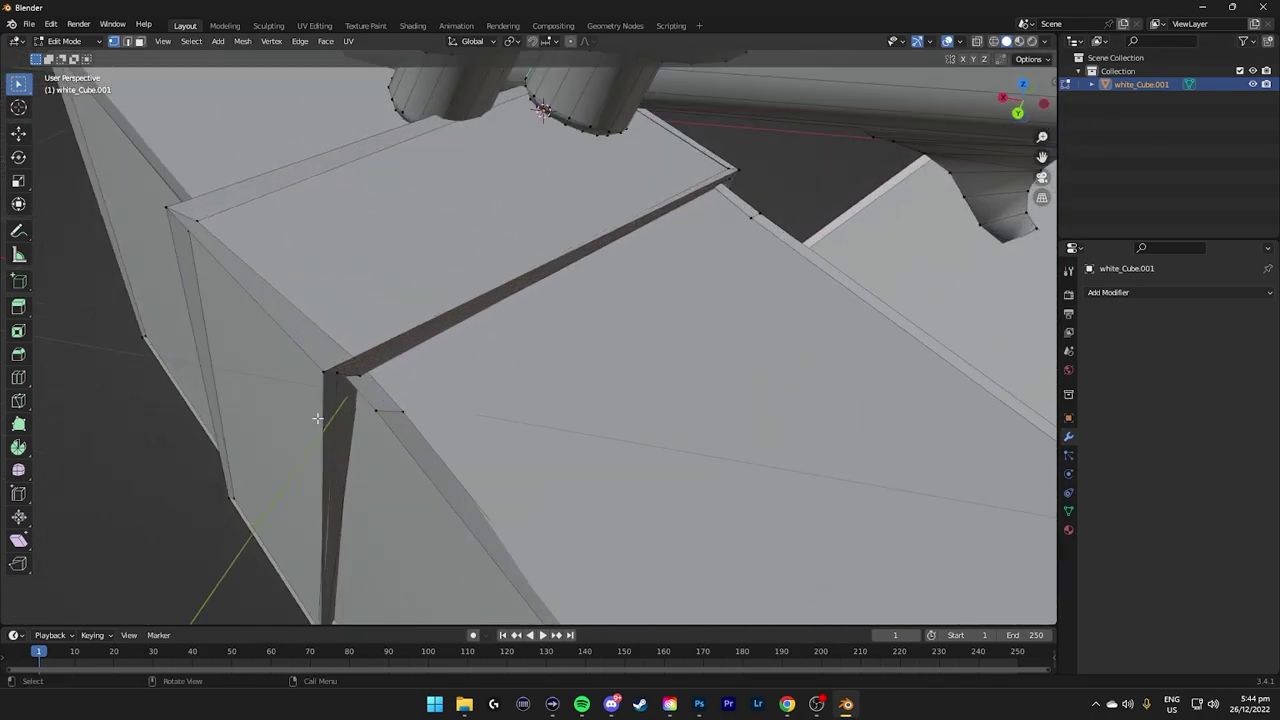
right_click(399, 415)
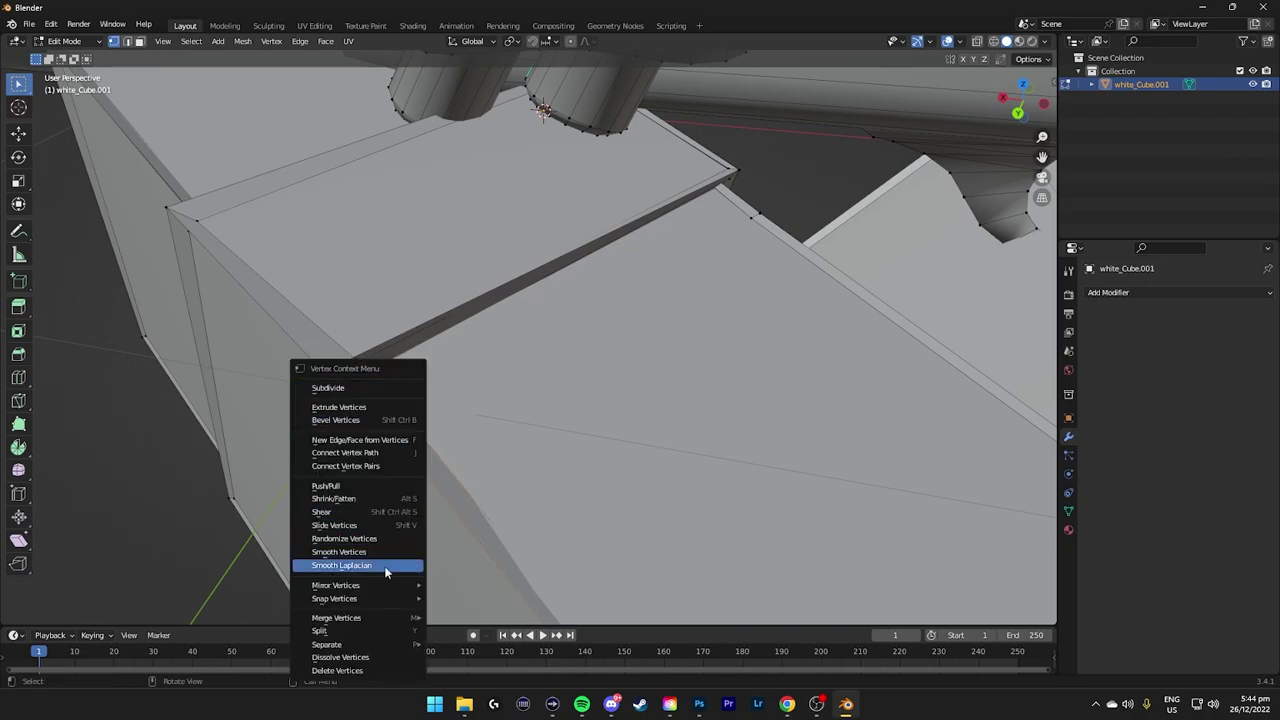
left_click(358, 658)
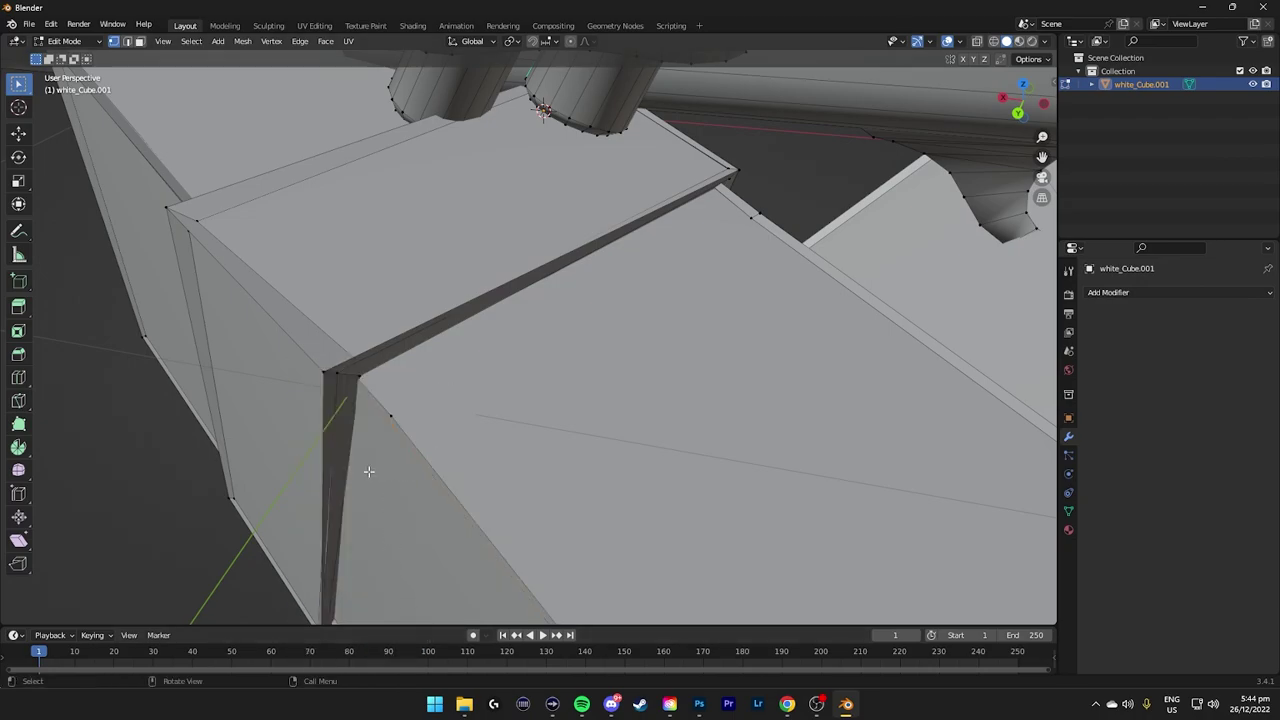
right_click(389, 460)
left_click(368, 658)
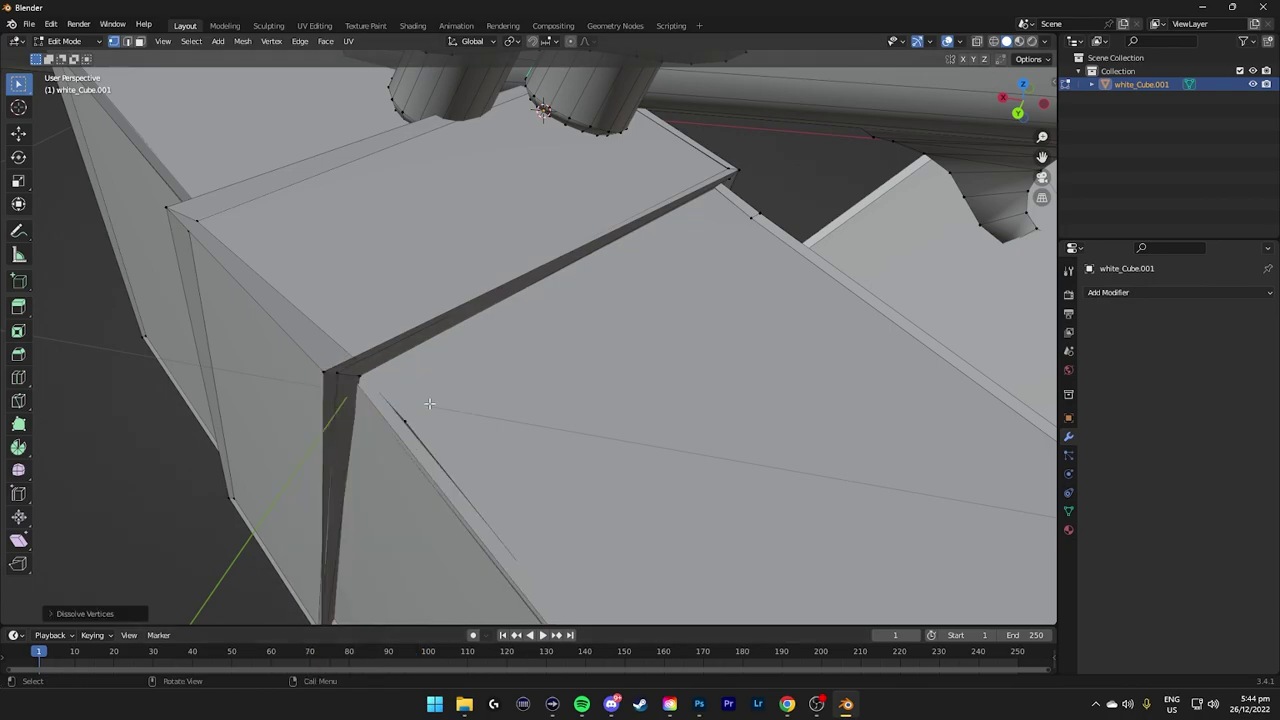
right_click(347, 630)
left_click(355, 636)
left_click_drag(440, 418, 323, 494)
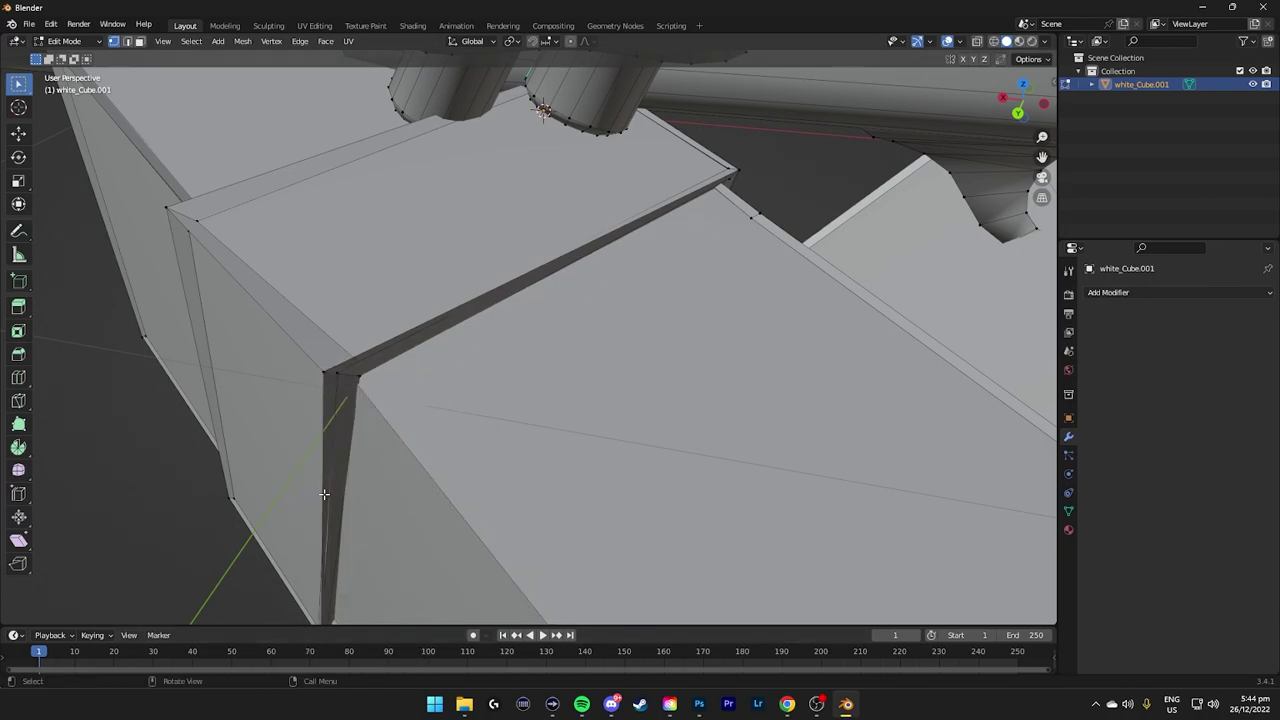
- Delete the corner vertices at the front arm block's seam to open up its faces
left_click_drag(403, 349, 256, 432)
right_click(339, 382)
left_click(355, 651)
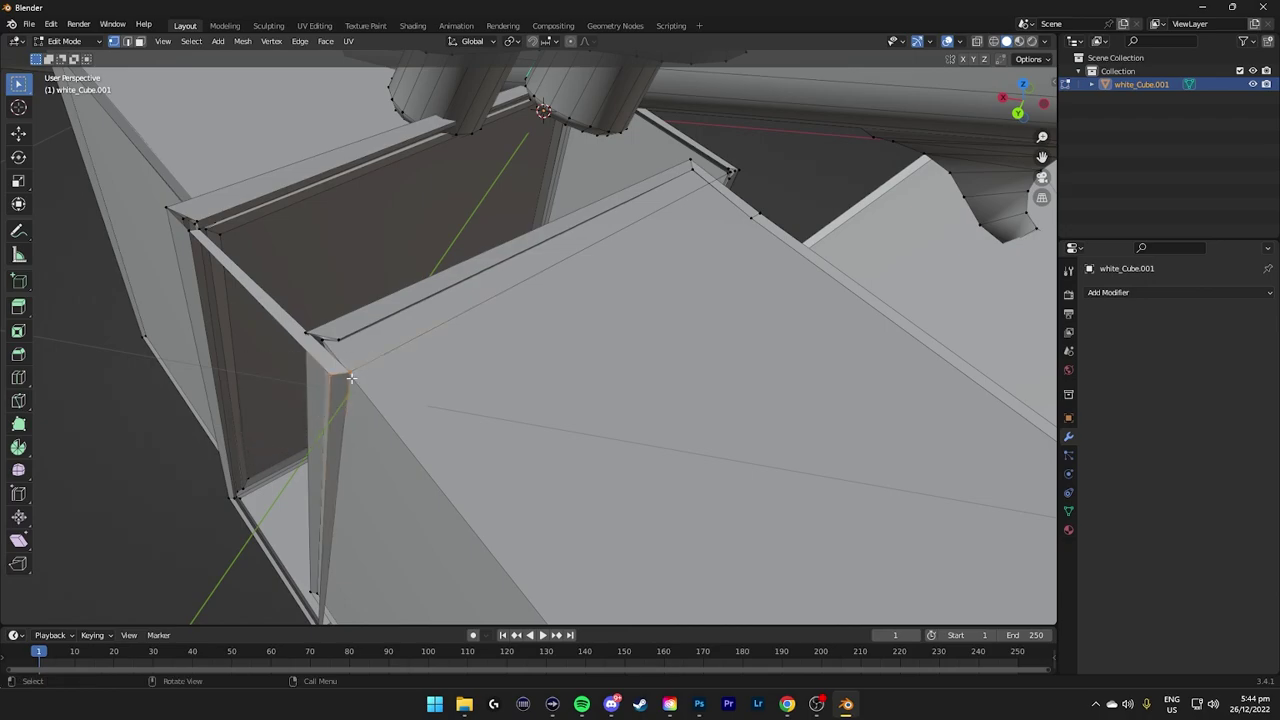
right_click(351, 377)
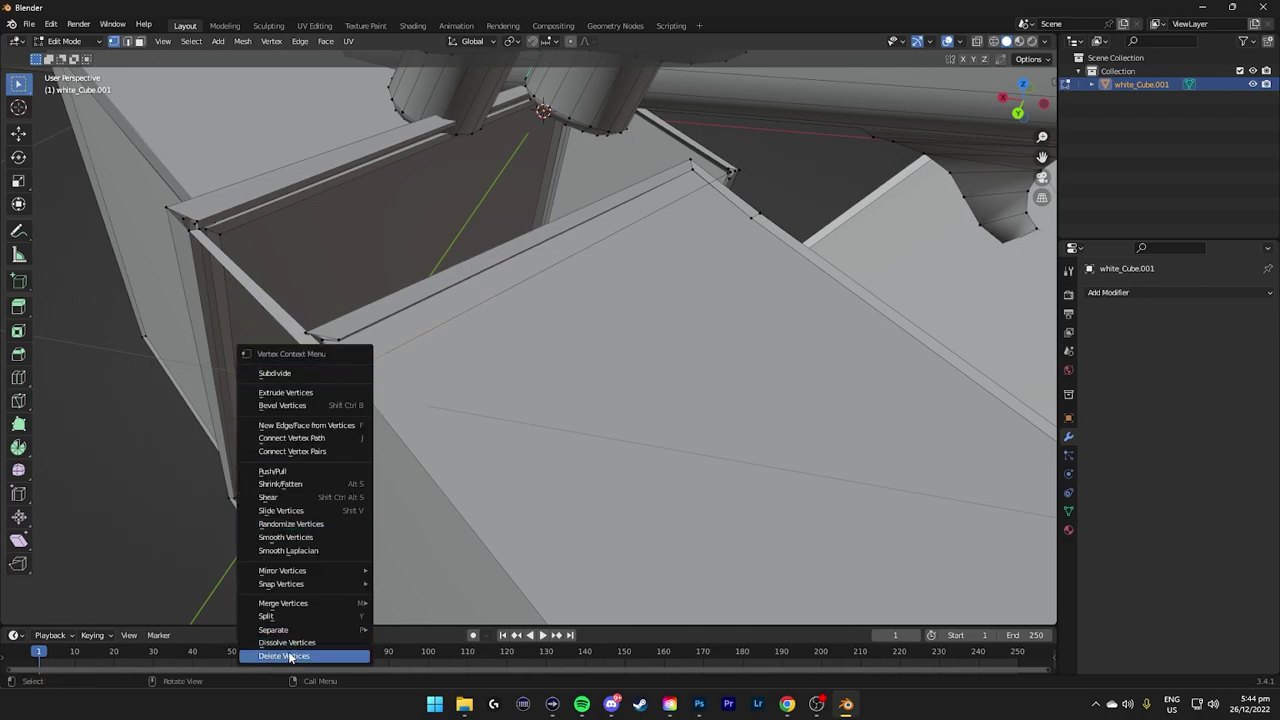
left_click(290, 653)
- Delete another group of vertices inside the opened front arm block
left_click_drag(1020, 126, 1075, 95)
left_click_drag(576, 212, 519, 245)
right_click(524, 247)
left_click(455, 532)
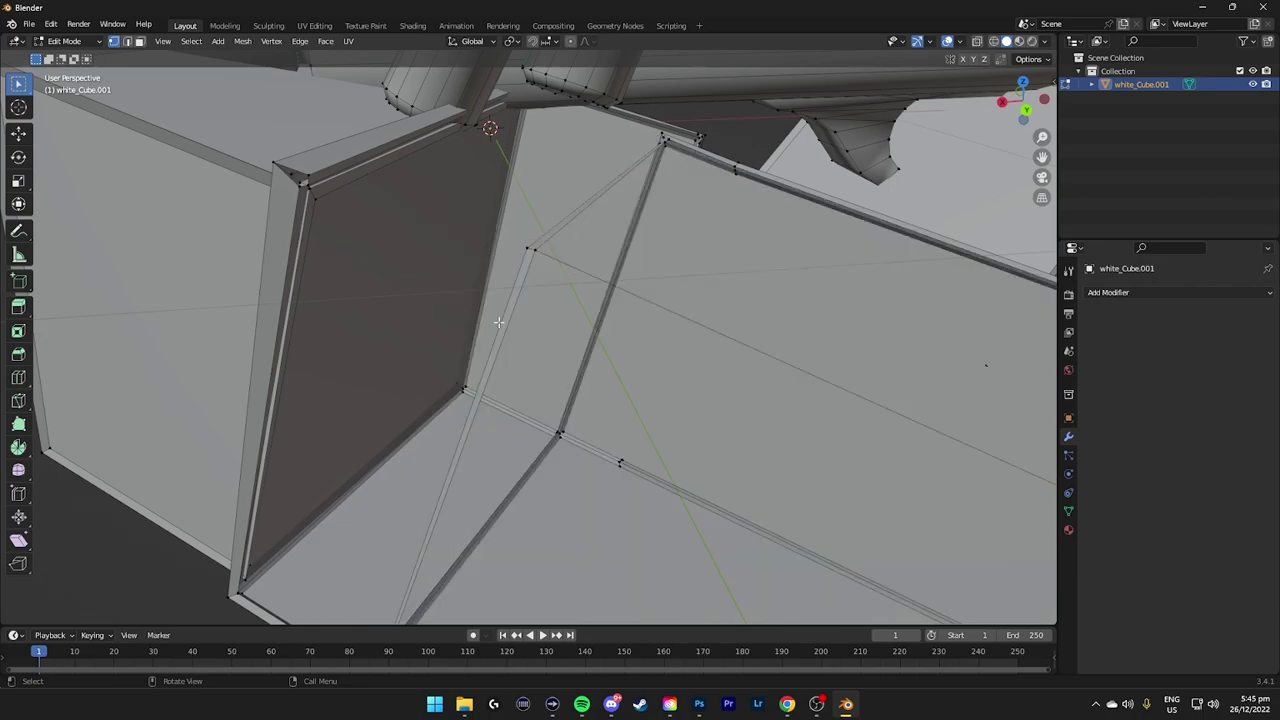
middle_click_drag(991, 156, 898, 250)
scroll(900, 246, "down", 7)
left_click_drag(1012, 98, 957, 205)
scroll(849, 297, "up", 3)
left_click_drag(1026, 103, 1262, 106)
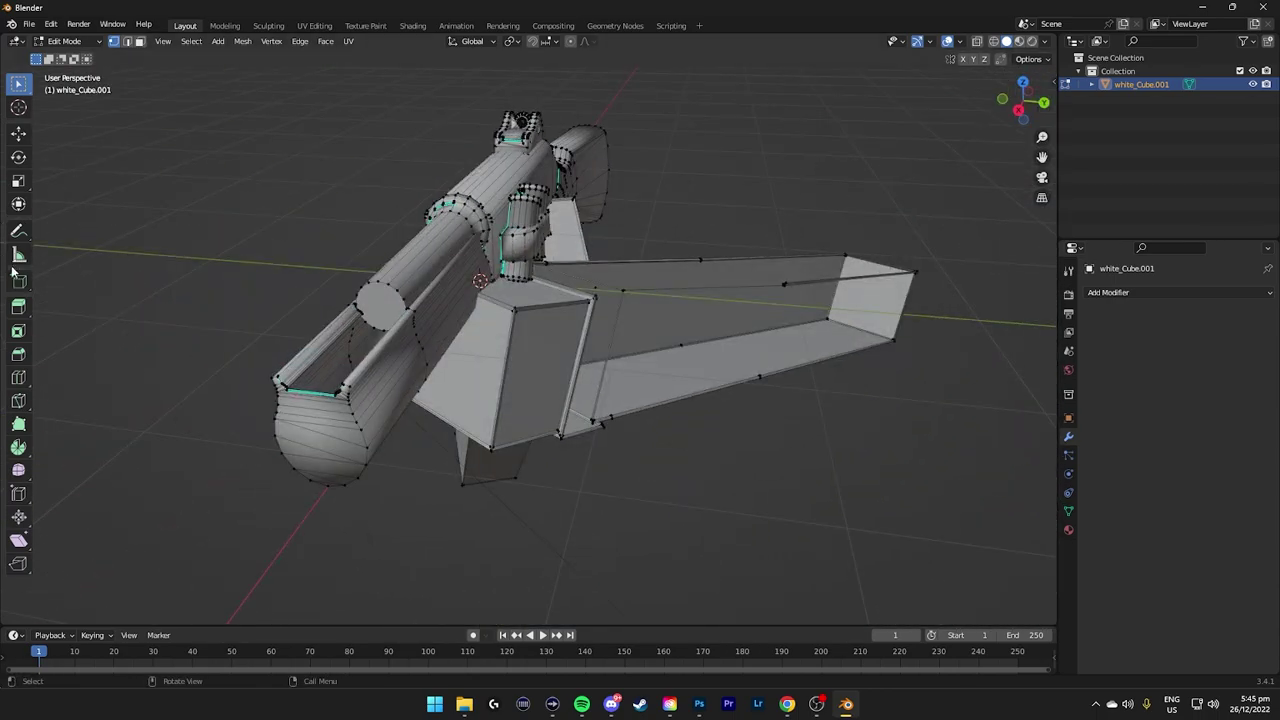
- Delete the top cap vertices of the rear upright cylinder on the bracket beside the receiver
scroll(606, 200, "up", 4)
left_click_drag(1041, 157, 998, 325)
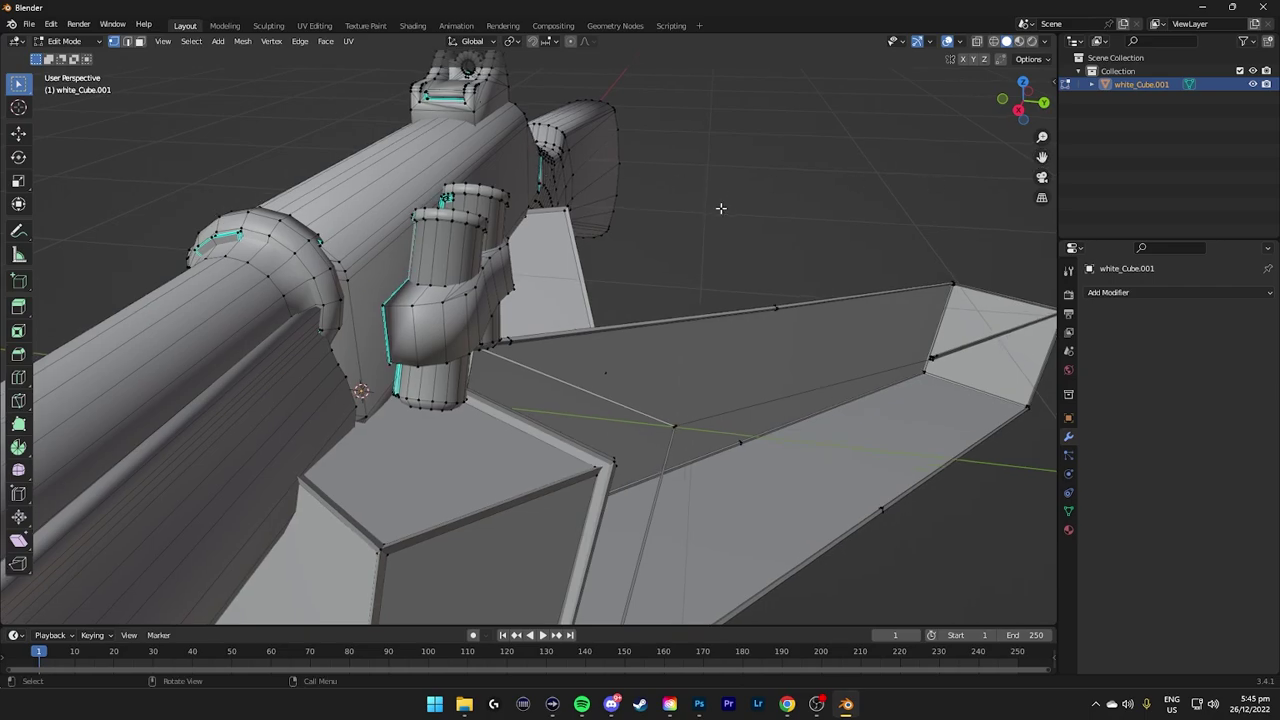
scroll(722, 208, "up", 2)
left_click_drag(1023, 100, 945, 172)
scroll(814, 182, "down", 1)
left_click_drag(571, 110, 308, 249)
left_click_drag(534, 108, 447, 208)
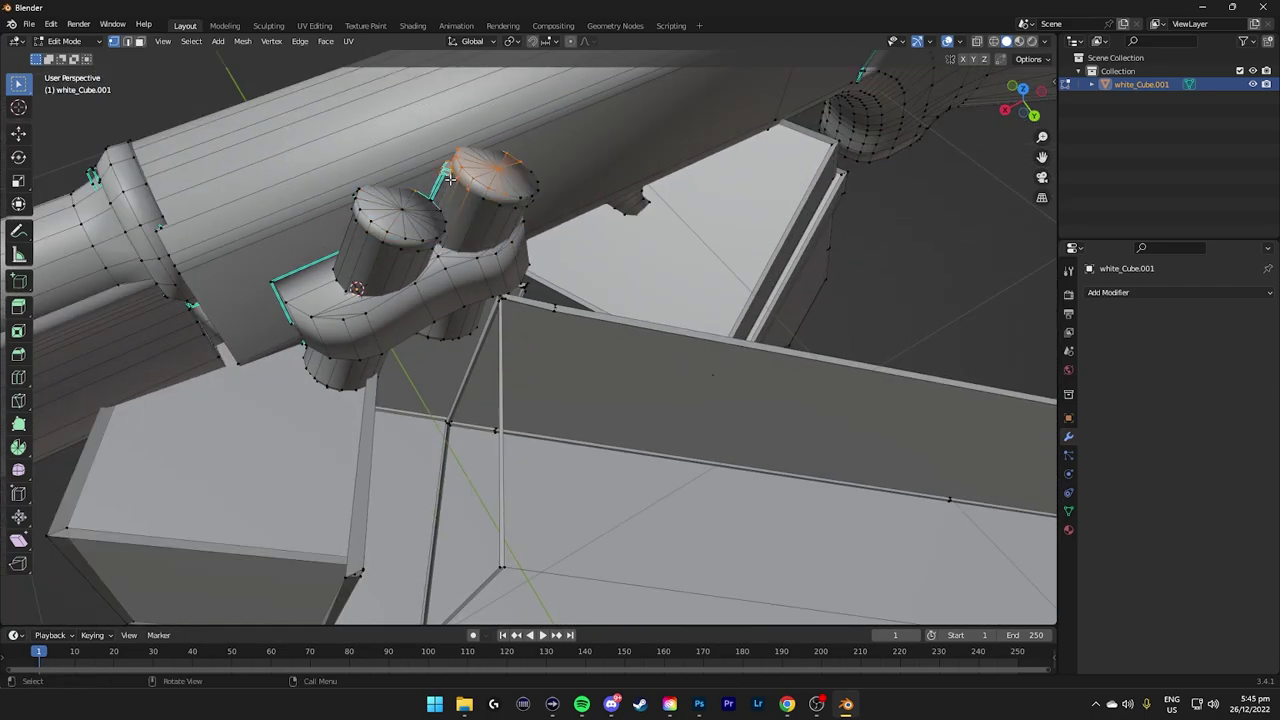
right_click(463, 178)
left_click(415, 460)
- Delete the rear cylinder's rim vertices and the top vertices of the front cylinder on the side bracket
left_click_drag(540, 131, 420, 240)
right_click(457, 242)
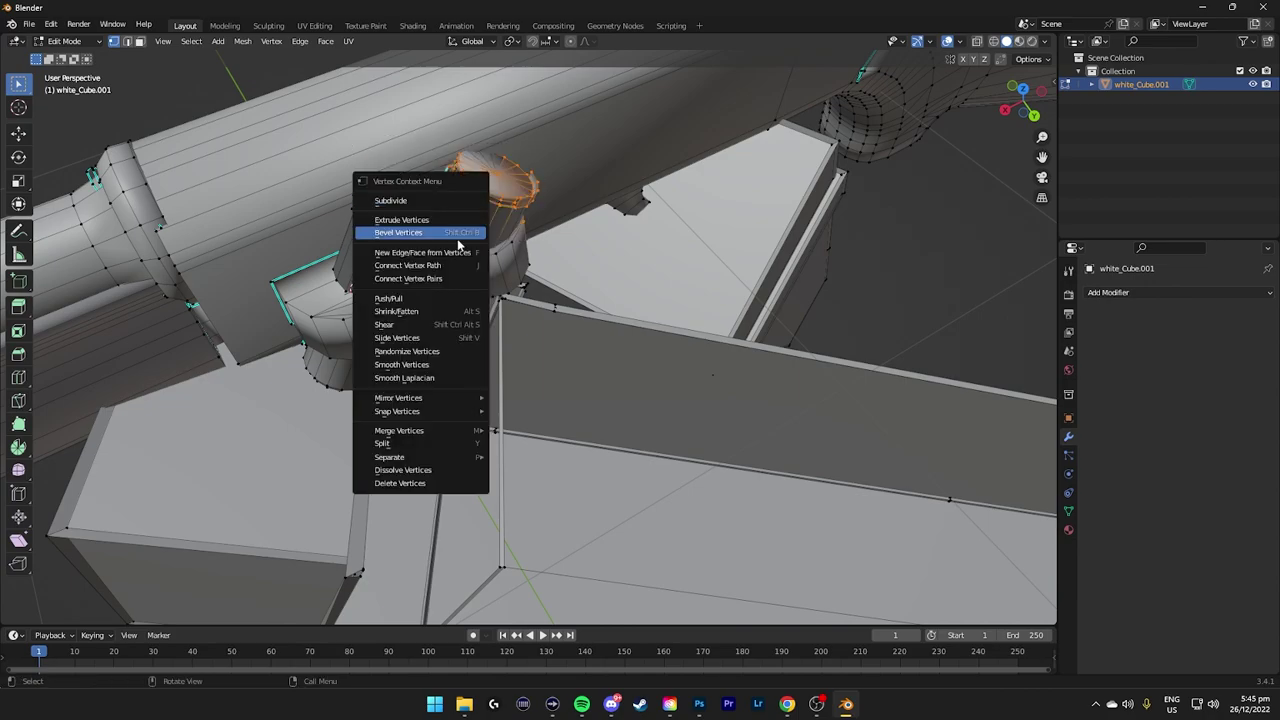
left_click(430, 483)
left_click_drag(452, 180, 362, 265)
key("x")
key("v")
- Delete more of the side bracket's leftover vertices, working from the other side of the gun
middle_click_drag(362, 265, 540, 200)
right_click(547, 198)
left_click(499, 476)
right_click(467, 192)
left_click(420, 471)
- Delete the remaining cylinder and bracket vertices between the receiver and the arm block
left_click_drag(540, 205, 406, 256)
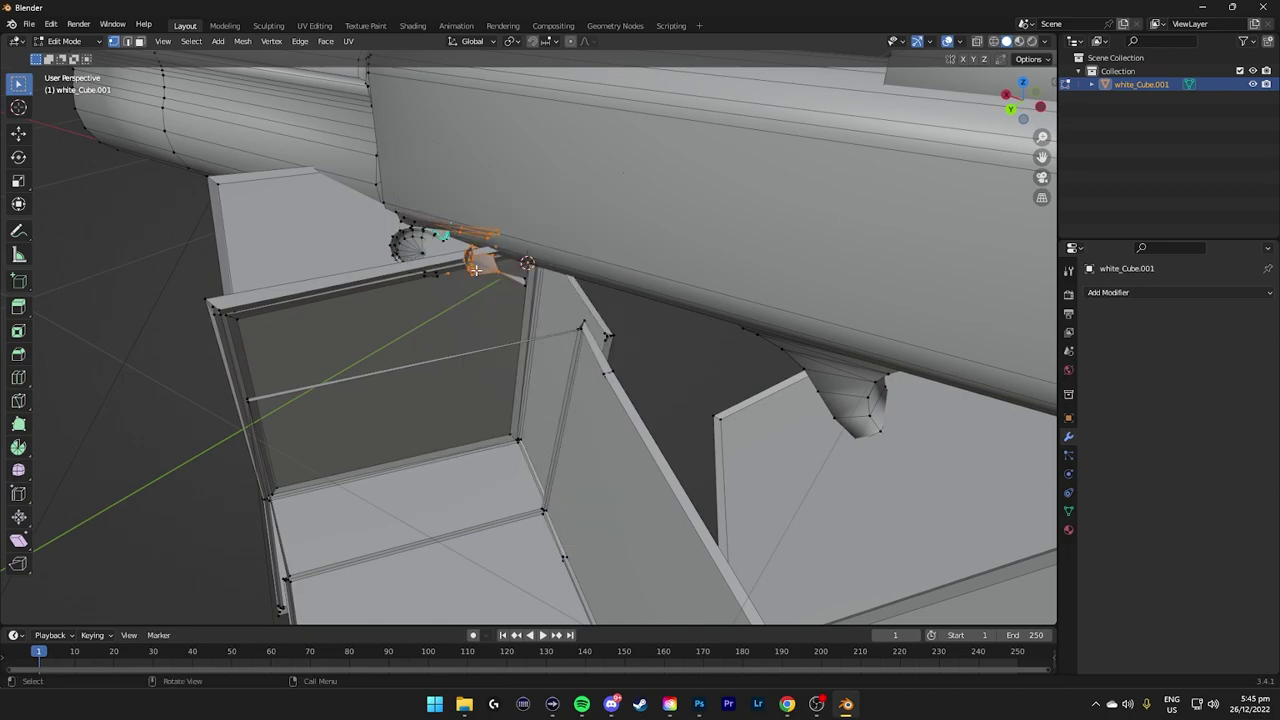
right_click(406, 256)
left_click(358, 534)
left_click_drag(455, 205, 390, 268)
key("x")
key("v")
- Remove a group of stray vertices sticking out in front of the shotgun's muzzle
middle_click_drag(676, 280, 566, 290)
scroll(823, 323, "down", 8)
left_click_drag(1003, 71, 955, 116)
left_click_drag(1032, 88, 620, 150)
left_click_drag(900, 130, 1026, 182)
left_click_drag(878, 228, 766, 390)
right_click(770, 322)
left_click(755, 598)
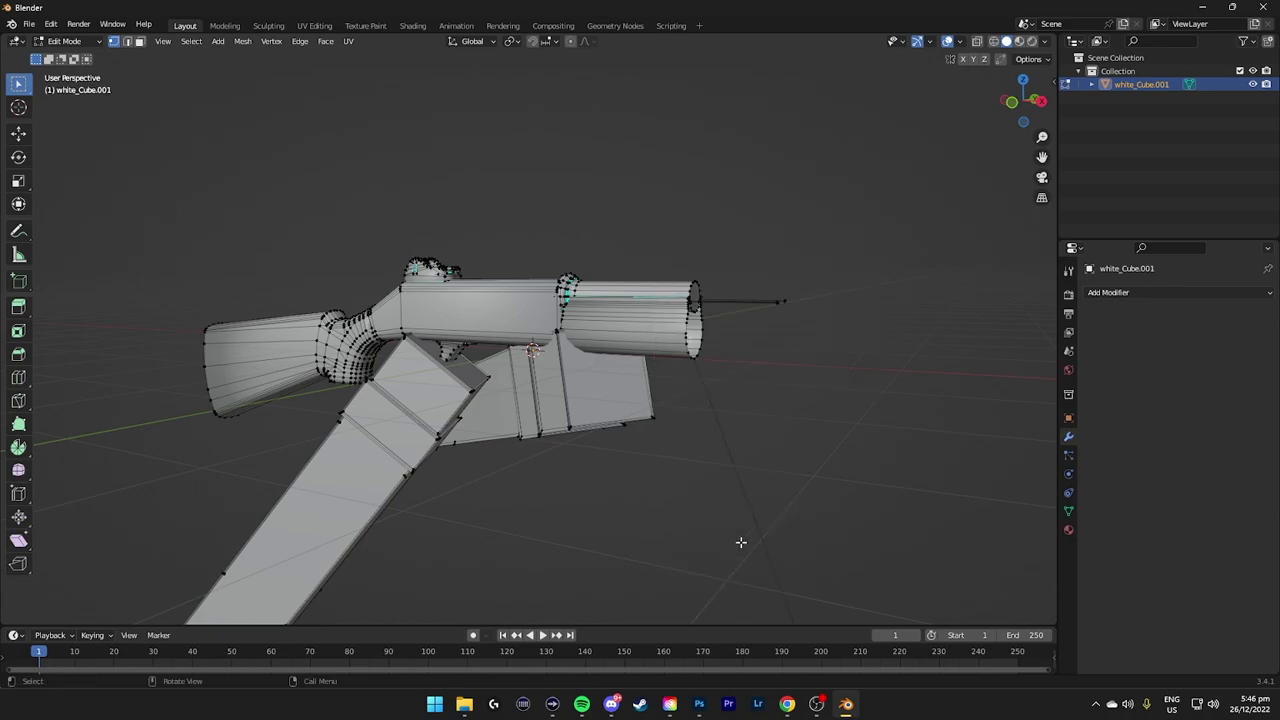
- Remove the leftover vertices at the tip of the thin spike ahead of the muzzle
left_click(1139, 176)
left_click_drag(958, 209, 766, 362)
right_click(776, 308)
left_click(776, 575)
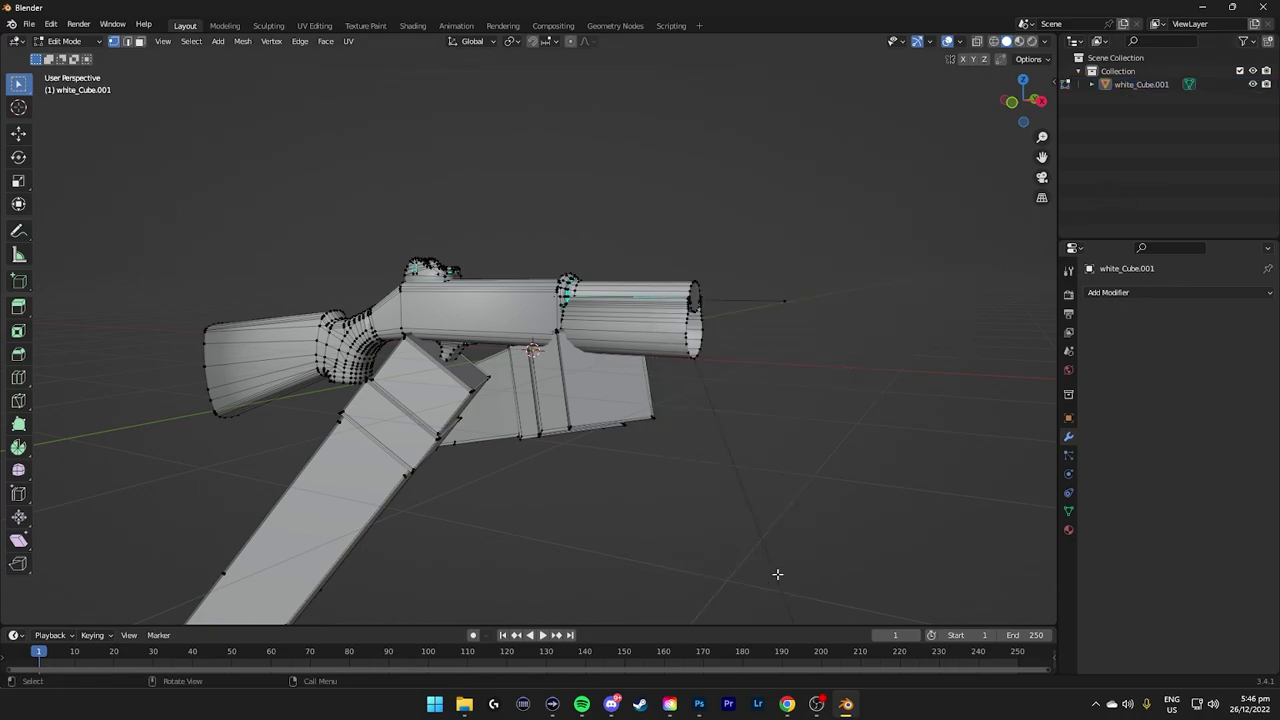
right_click(754, 498)
left_click(760, 532)
- Switch to the Shading workspace and try to pull a link from the Principled BSDF's Base Color input
left_click(412, 25)
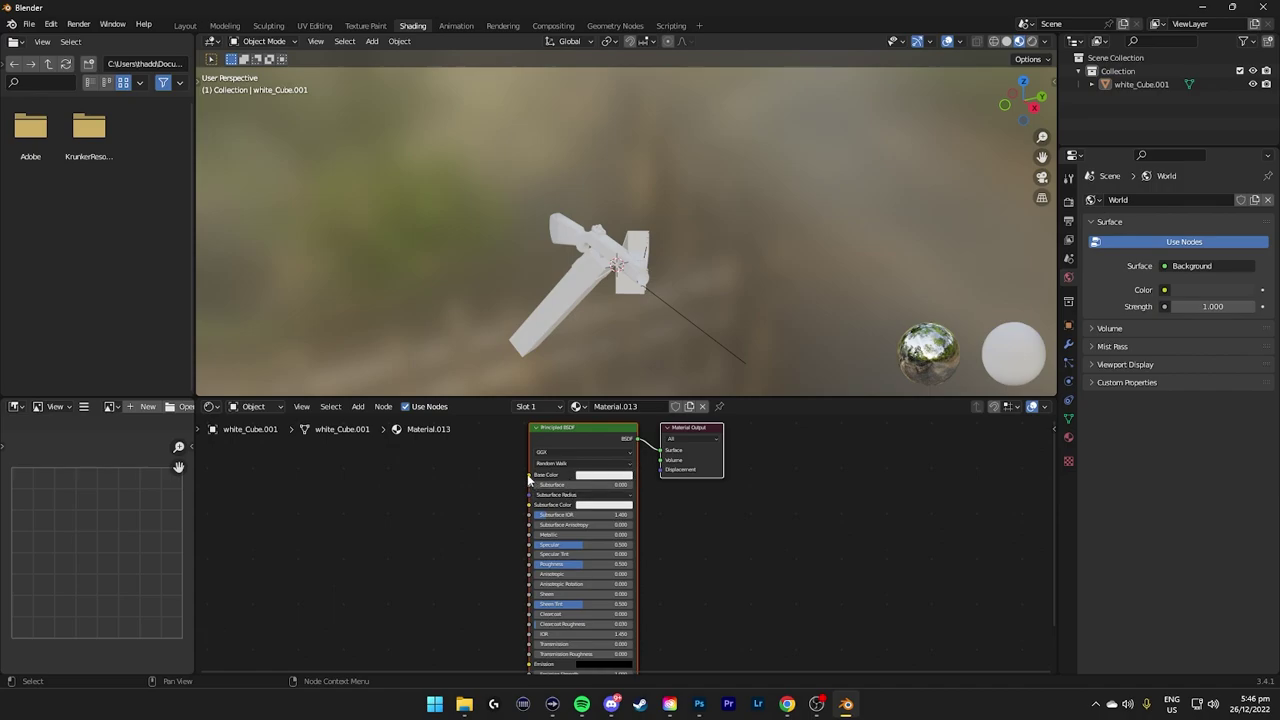
left_click_drag(529, 474, 335, 478)
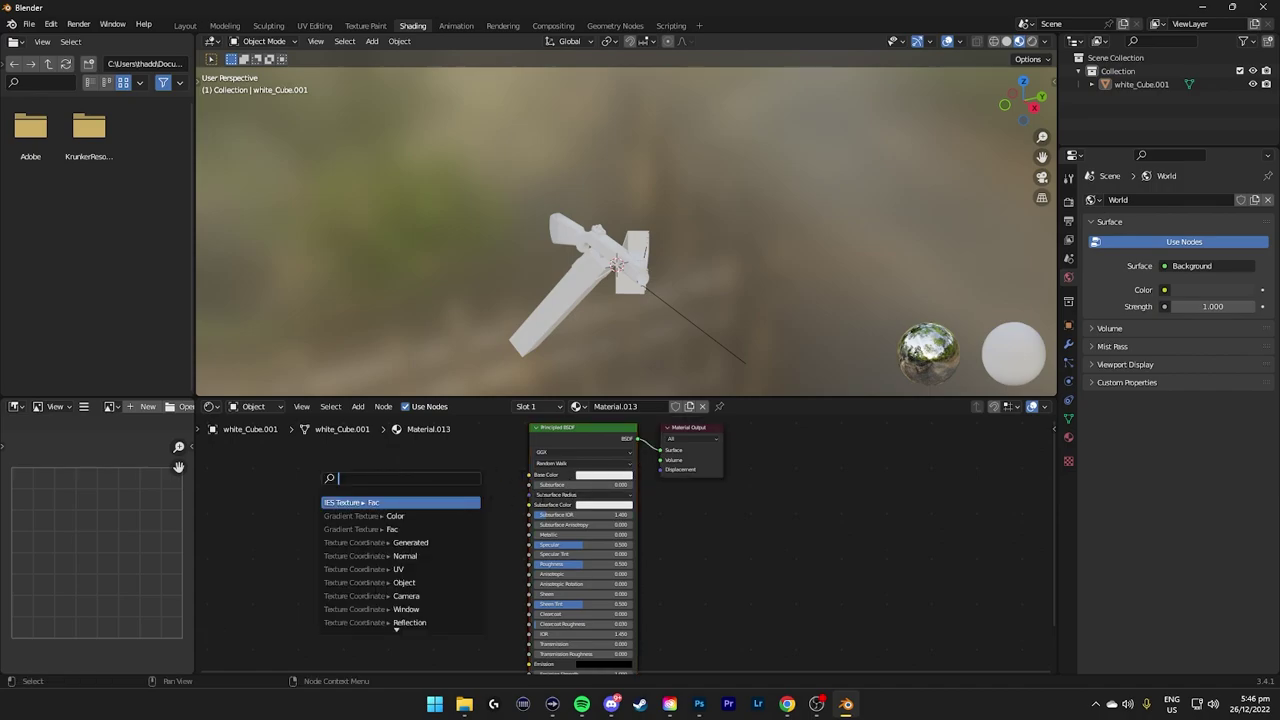
key("Escape")
scroll(628, 545, "down", 5)
scroll(644, 572, "up", 5)
scroll(642, 560, "down", 5)
scroll(642, 556, "up", 4)
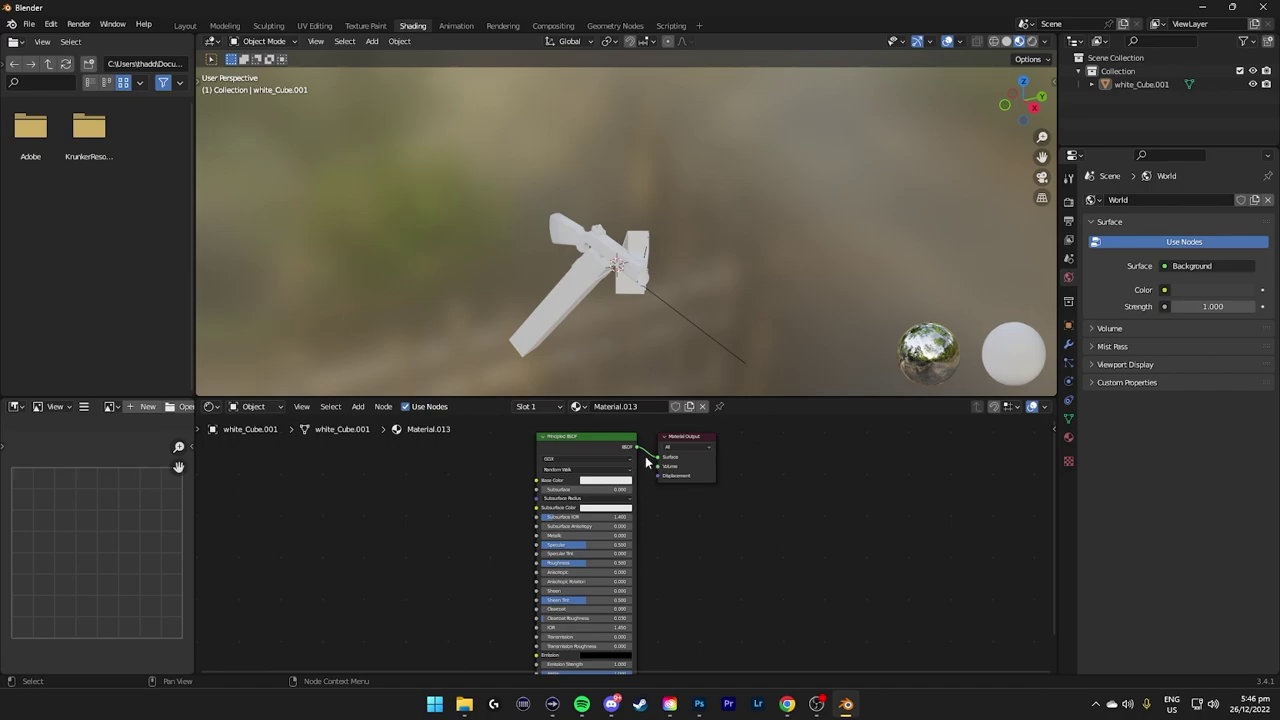
left_click_drag(537, 480, 952, 526)
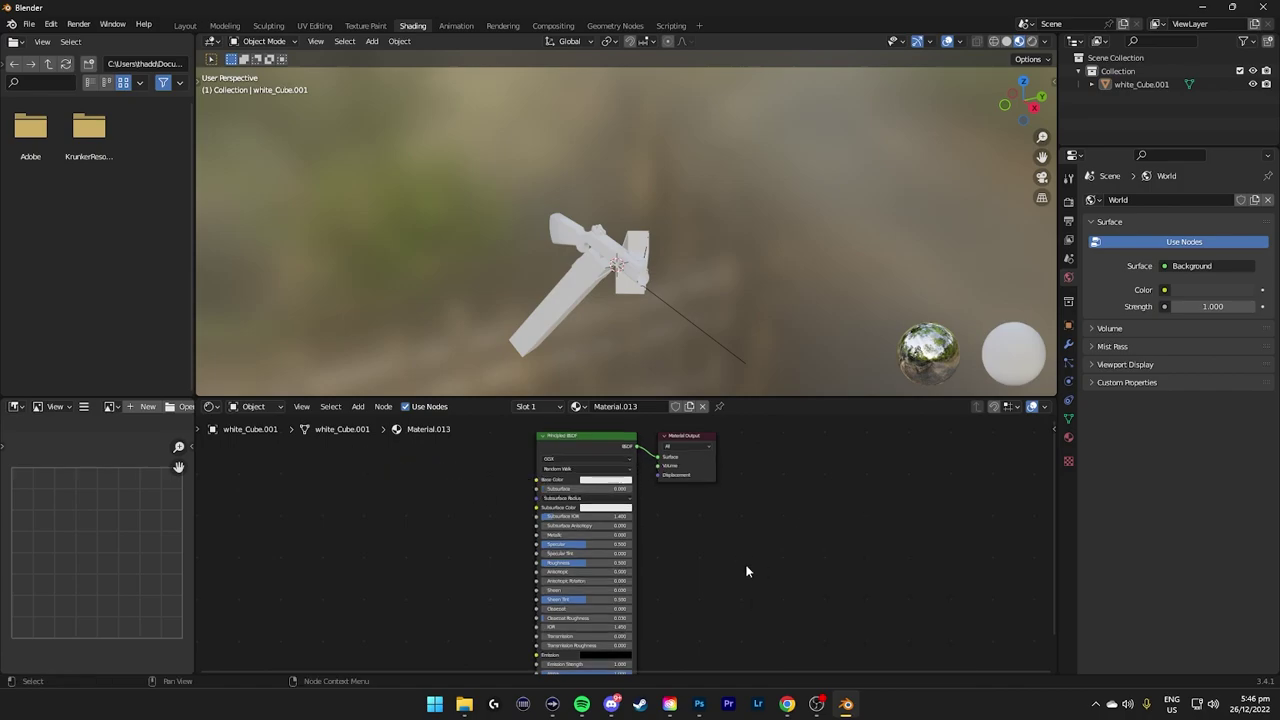